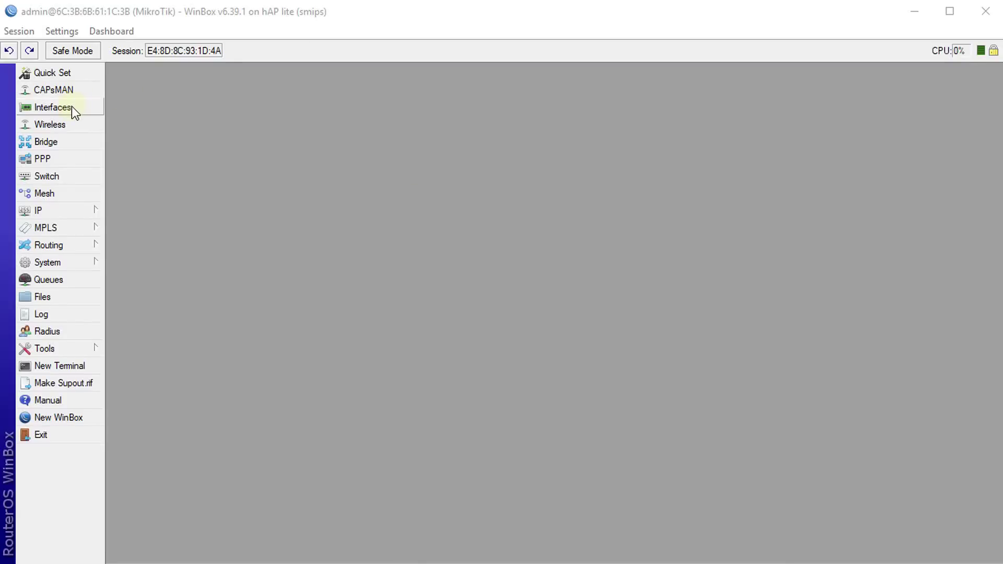
# Step: Open the Interface List and select the ether1 and ether2-master rows in turn
pyautogui.click(80, 109)
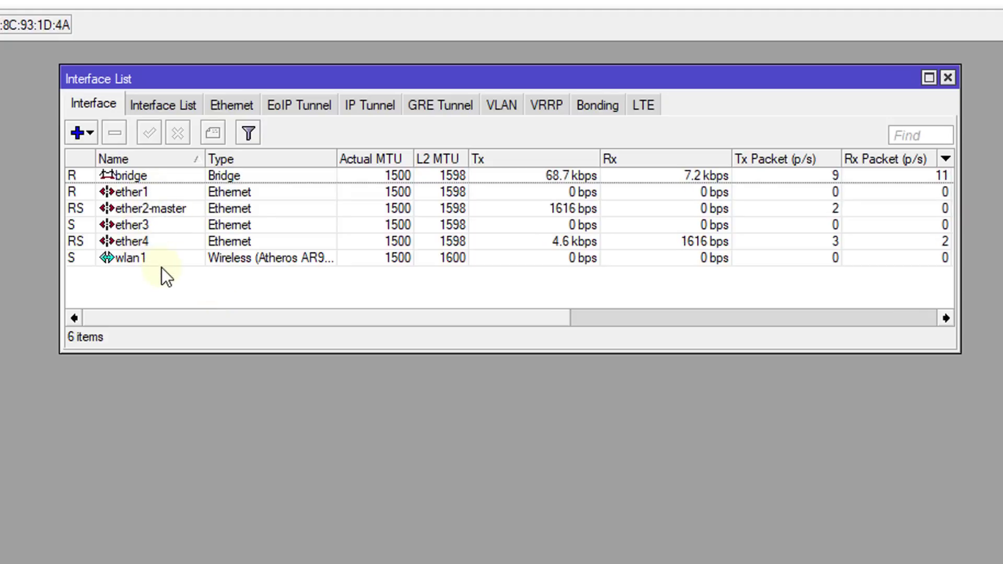
pyautogui.click(162, 193)
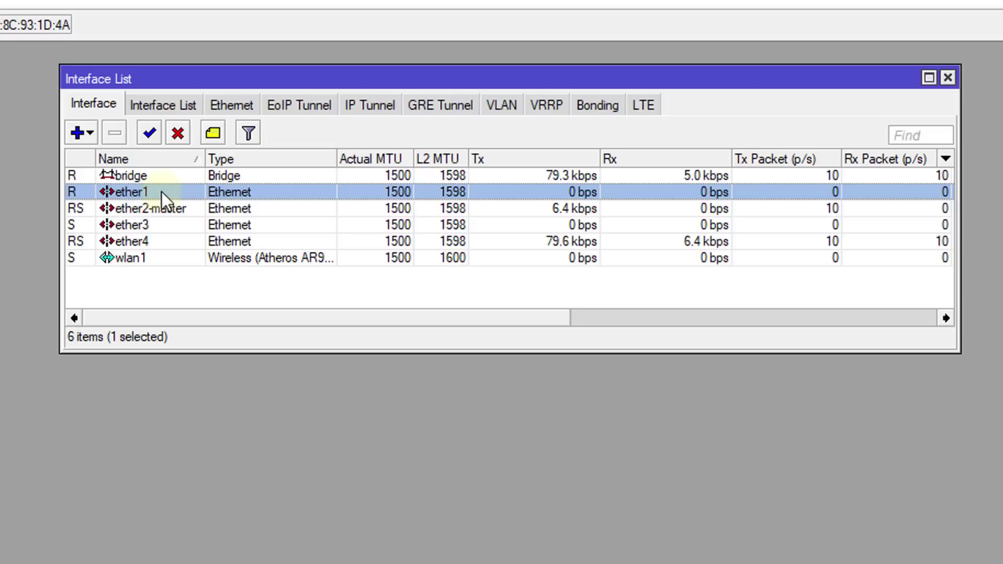
pyautogui.click(158, 209)
pyautogui.click(158, 193)
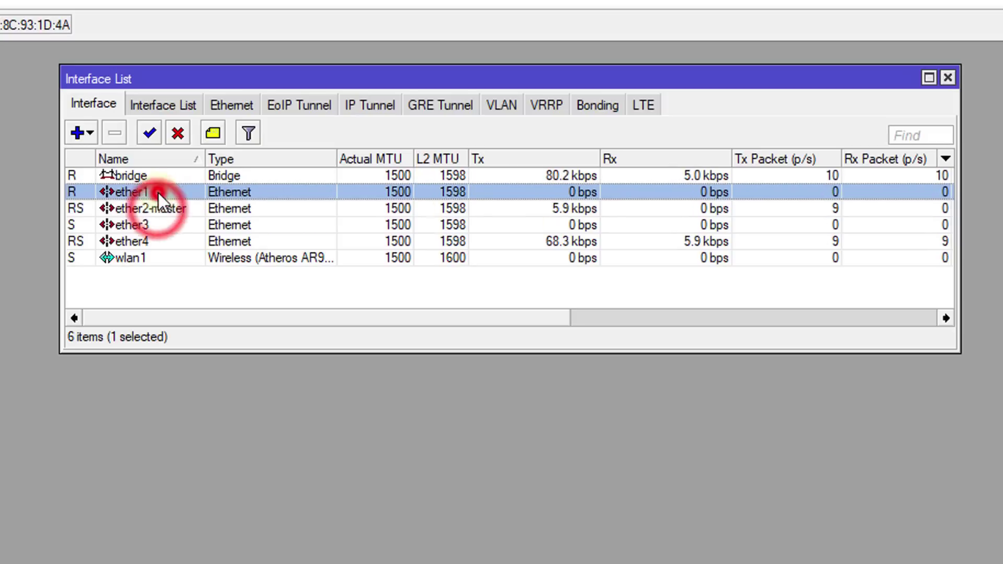
pyautogui.click(158, 207)
pyautogui.click(158, 192)
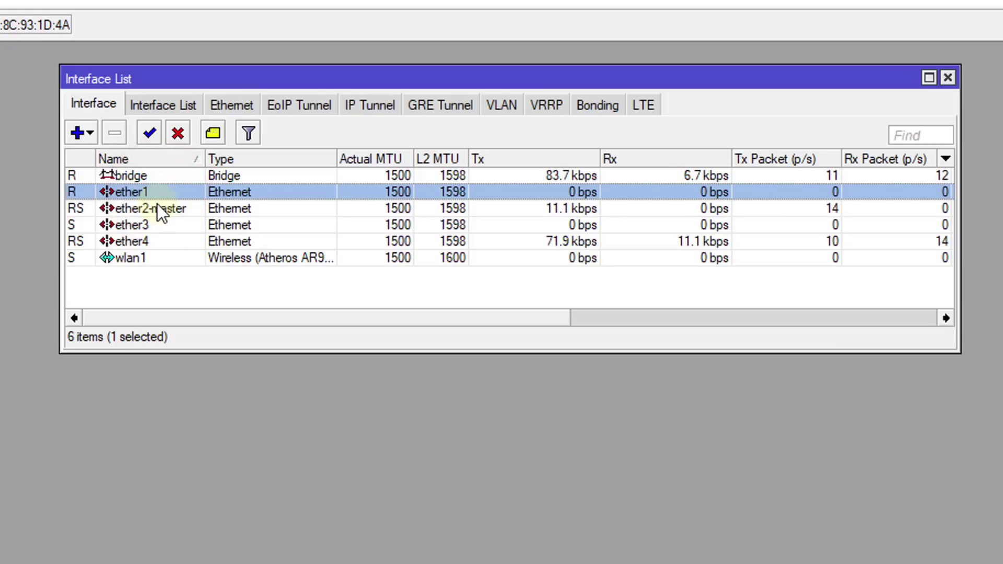
pyautogui.click(157, 208)
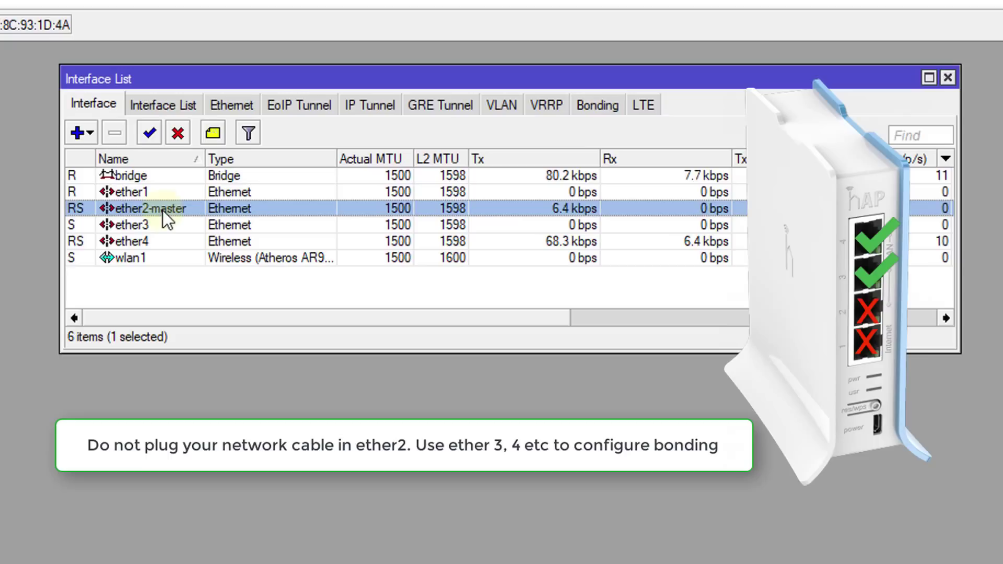
pyautogui.click(149, 225)
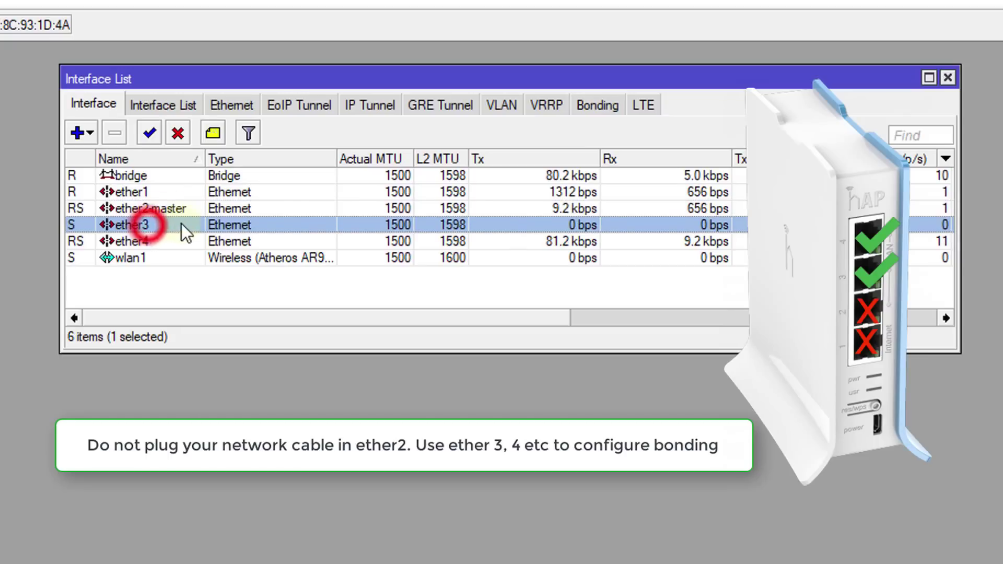
pyautogui.click(156, 212)
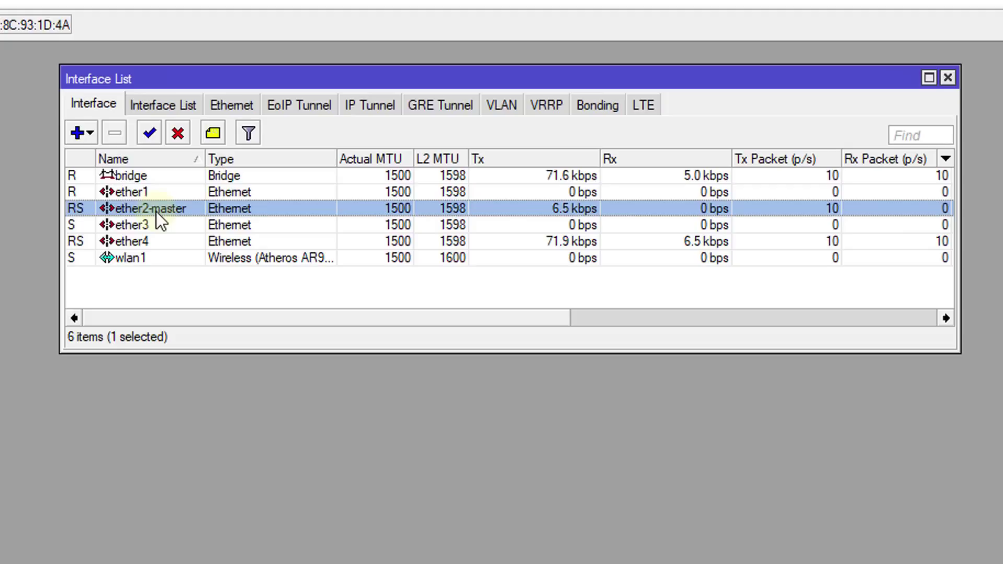
pyautogui.click(159, 225)
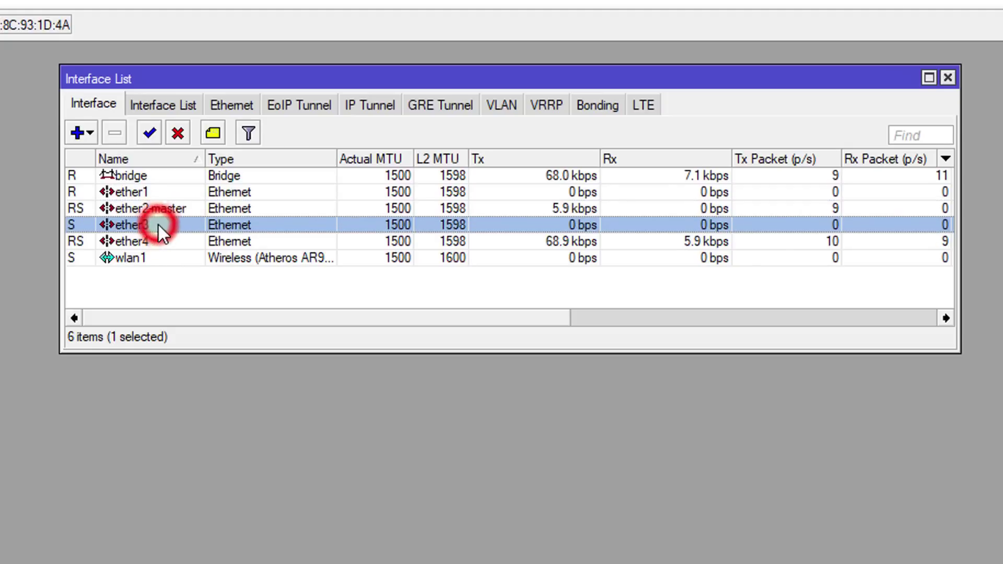
# Step: Set ether3's Master Port to none and save its settings
pyautogui.doubleClick(159, 225)
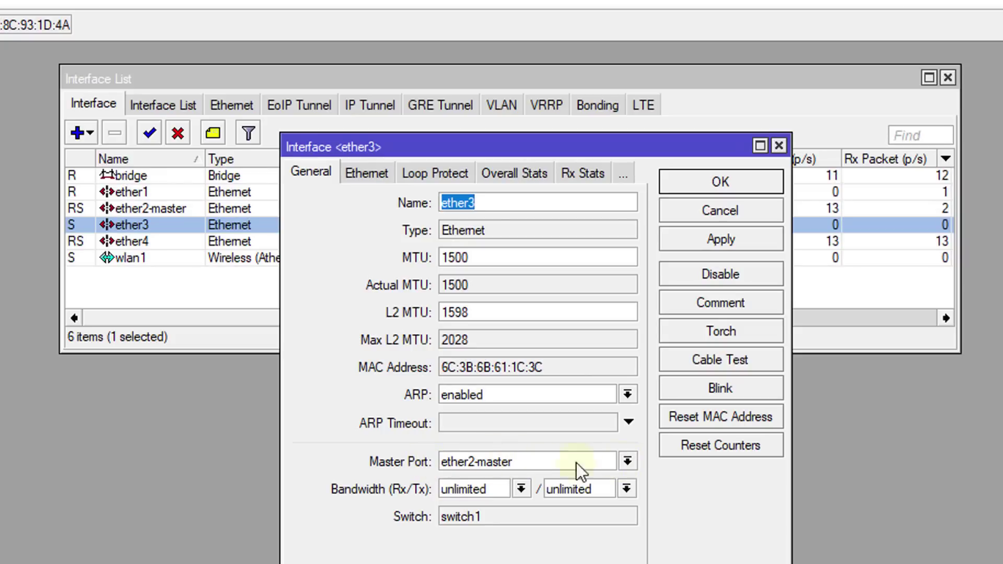
pyautogui.click(628, 462)
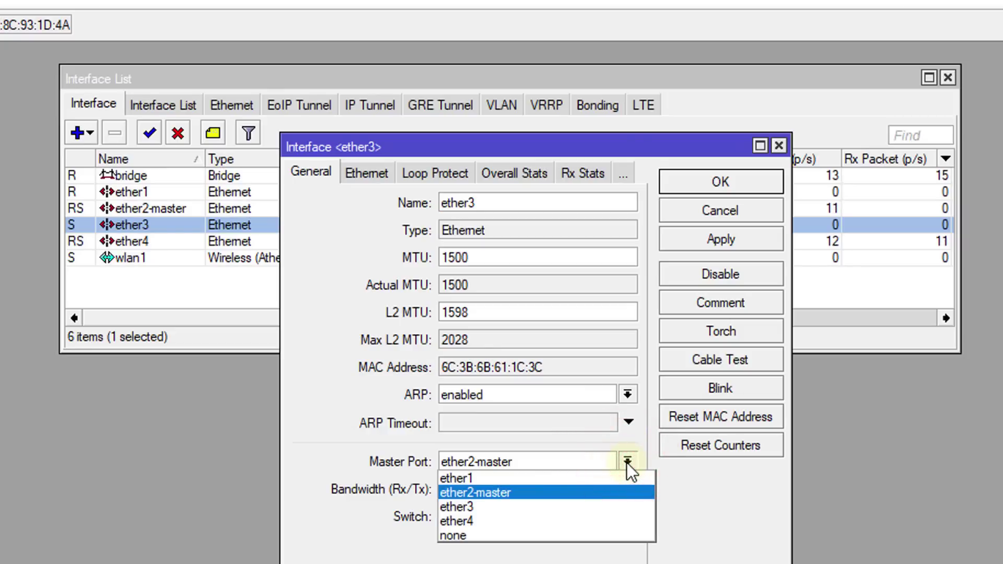
pyautogui.click(475, 534)
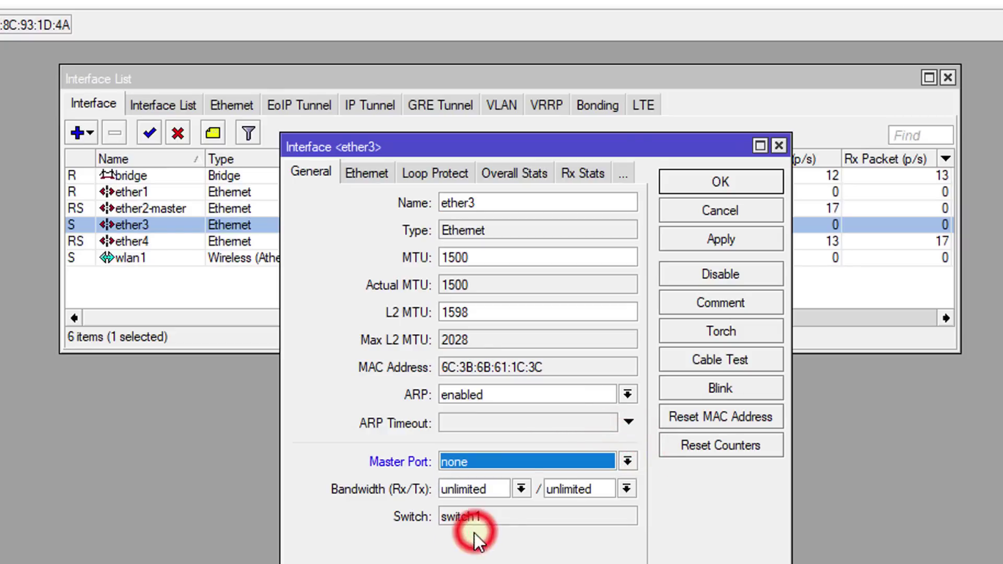
pyautogui.click(712, 183)
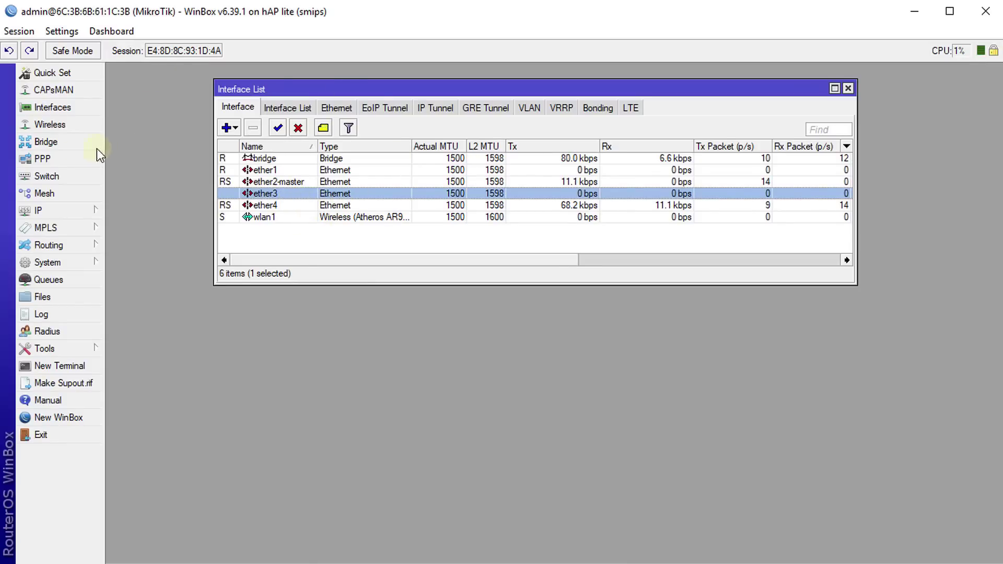
# Step: Add ether3 as a new port on the bridge named bridge in Bridge > Ports
pyautogui.click(52, 142)
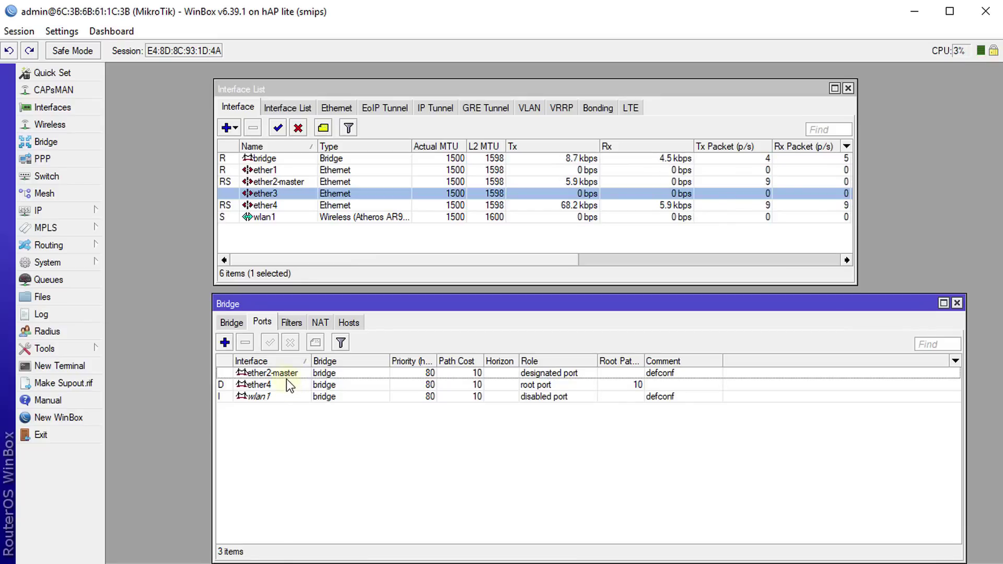
pyautogui.click(226, 343)
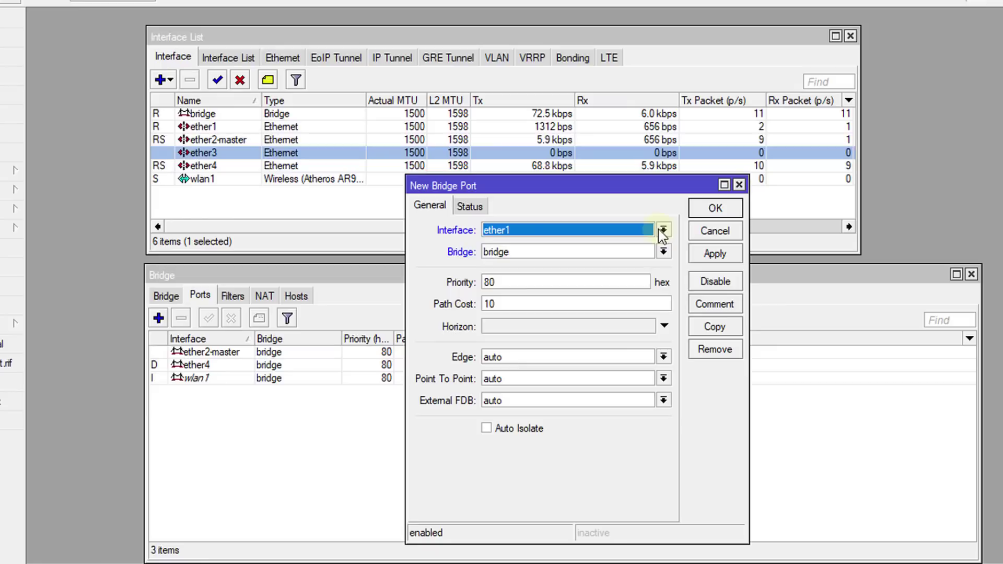
pyautogui.click(674, 252)
pyautogui.click(595, 266)
pyautogui.click(556, 252)
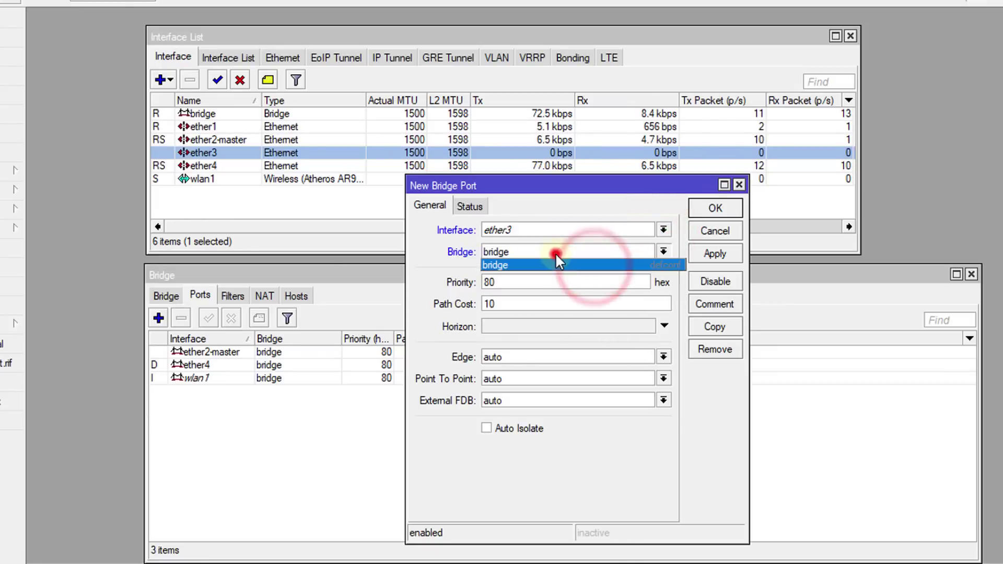
pyautogui.click(556, 255)
pyautogui.click(703, 208)
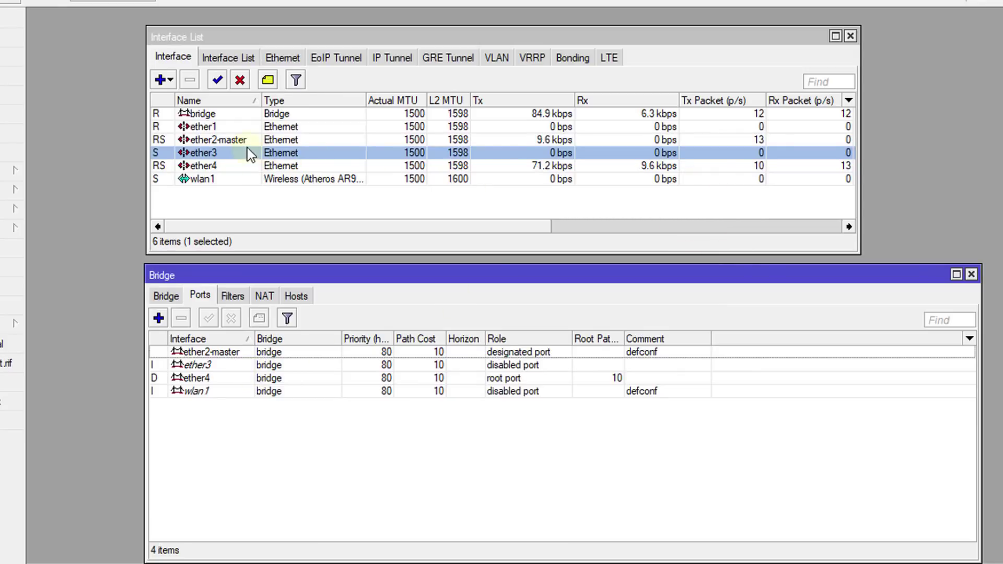
# Step: Make ether3 the Master Port of ether4 and apply the change
pyautogui.click(229, 165)
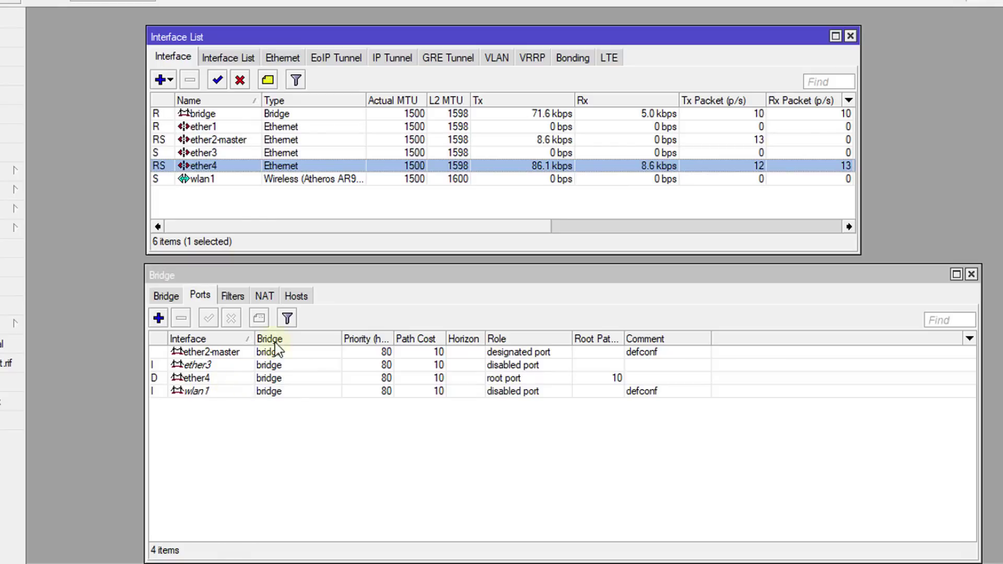
pyautogui.doubleClick(236, 168)
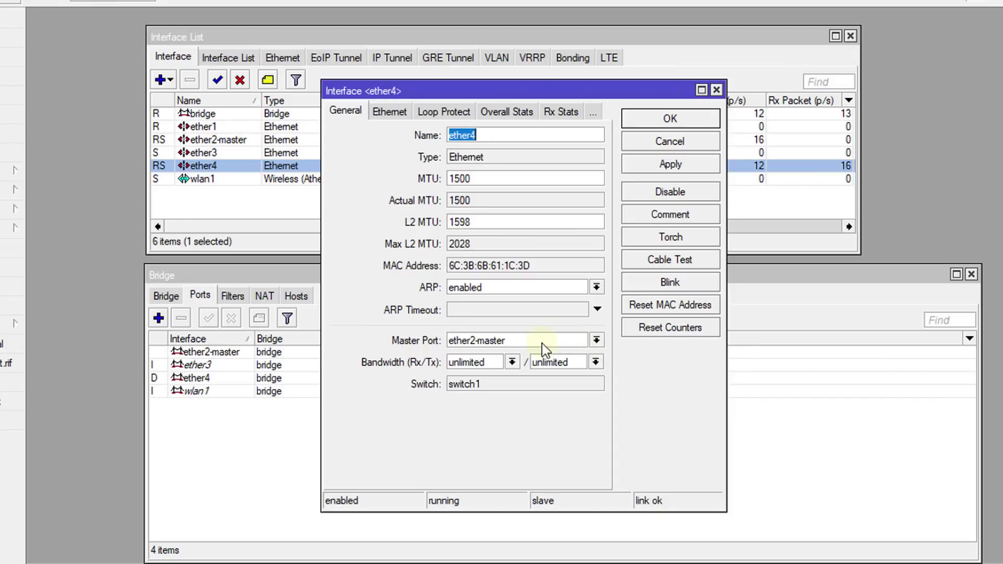
pyautogui.click(597, 340)
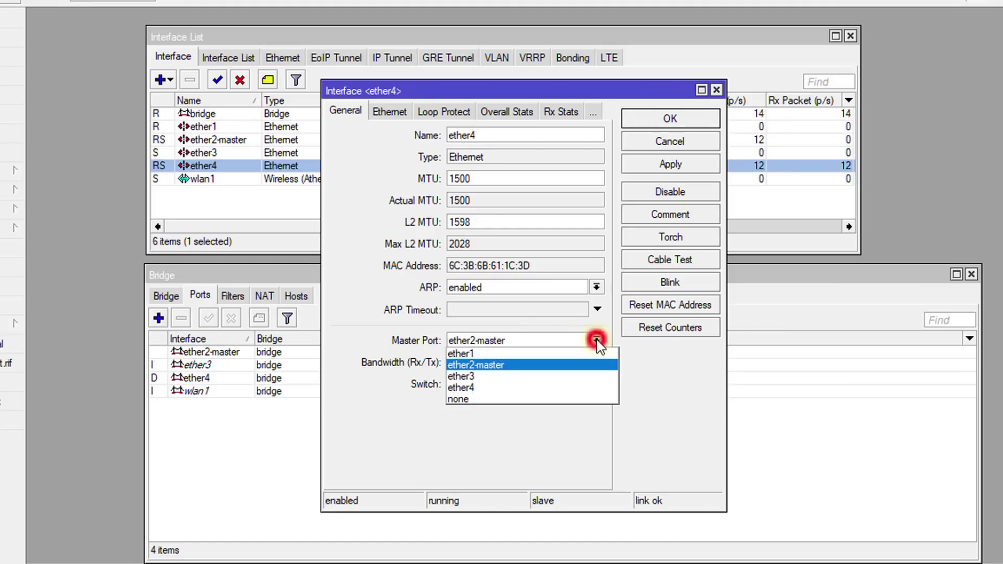
pyautogui.click(521, 377)
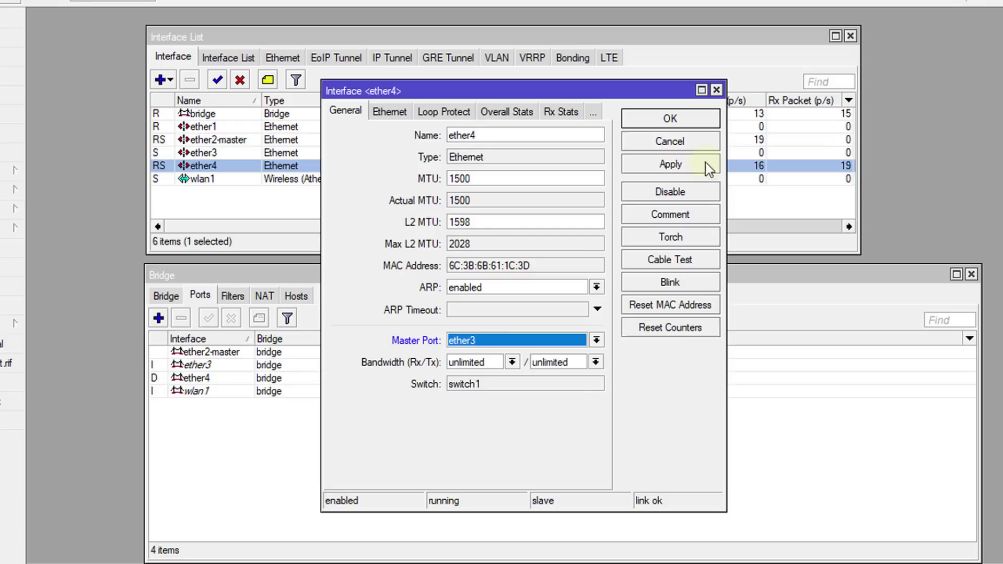
pyautogui.click(656, 169)
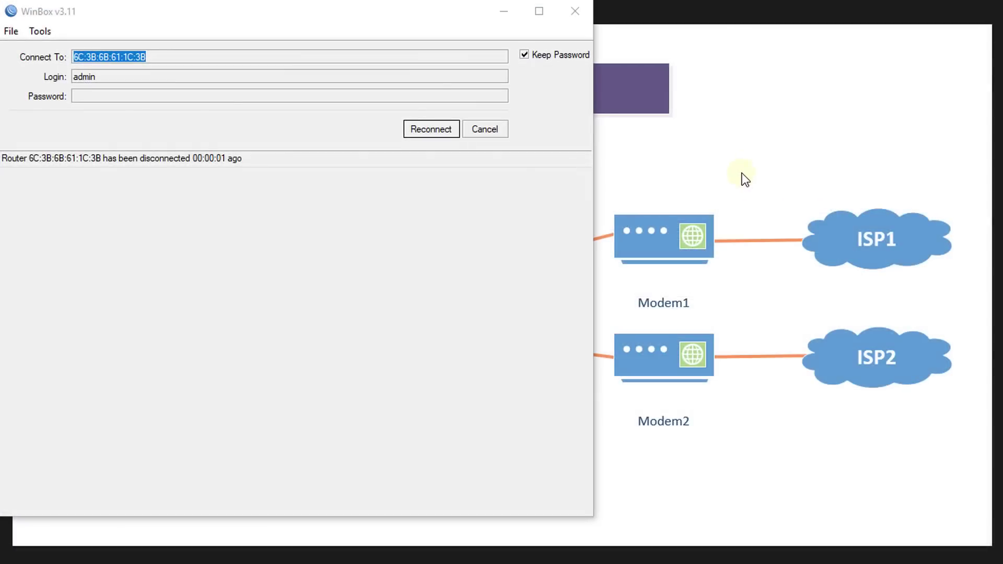
# Step: Reconnect to the hAP lite router from the WinBox login window
pyautogui.click(412, 131)
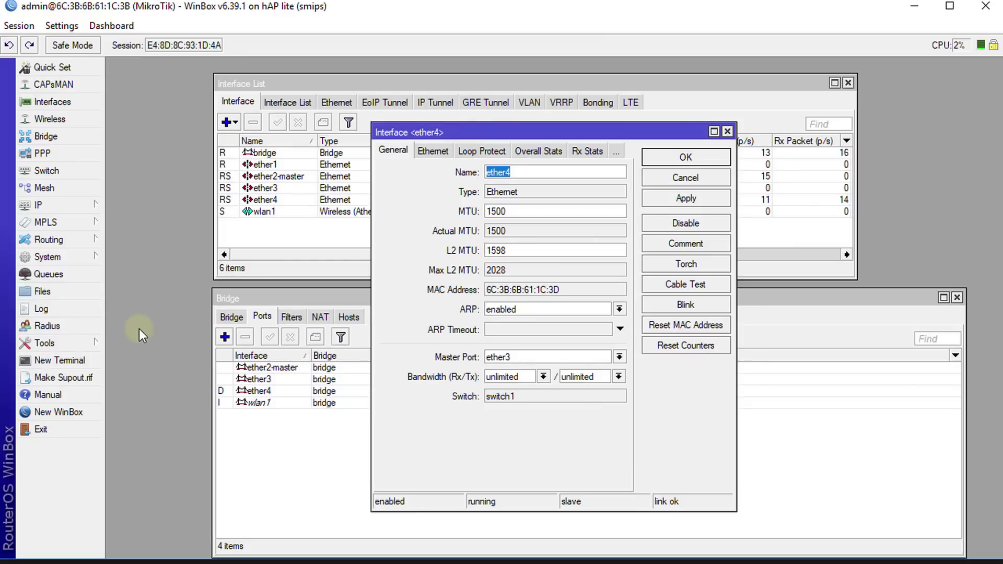
# Step: Close ether4's settings, check ether2-master, then remove ether2-master from the bridge ports
pyautogui.click(667, 160)
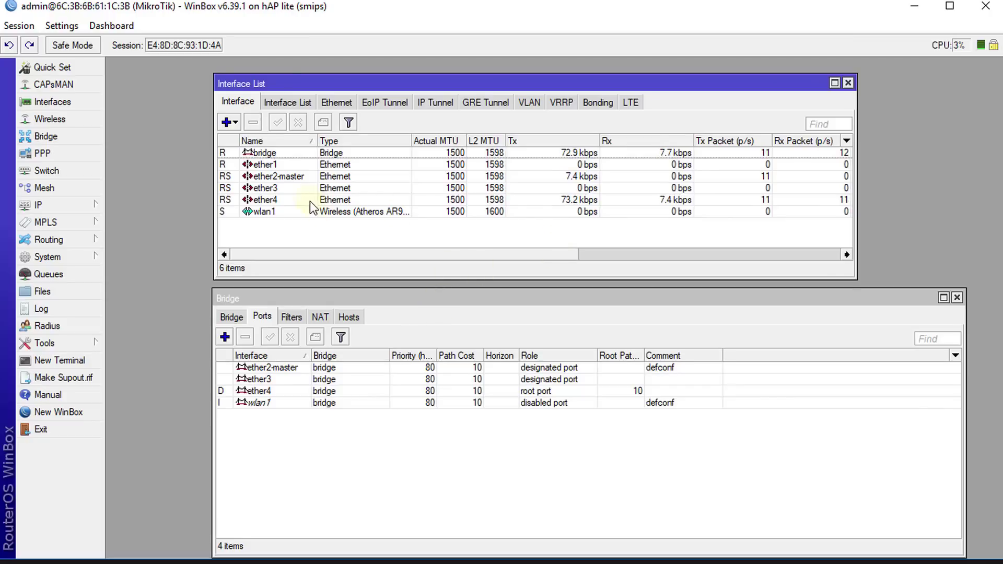
pyautogui.doubleClick(296, 176)
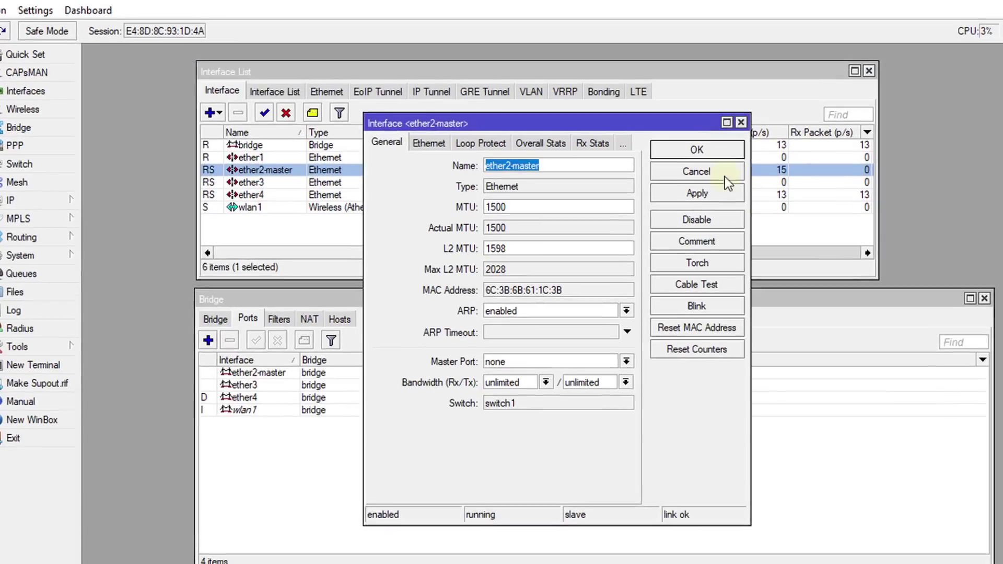
pyautogui.click(686, 177)
pyautogui.click(218, 391)
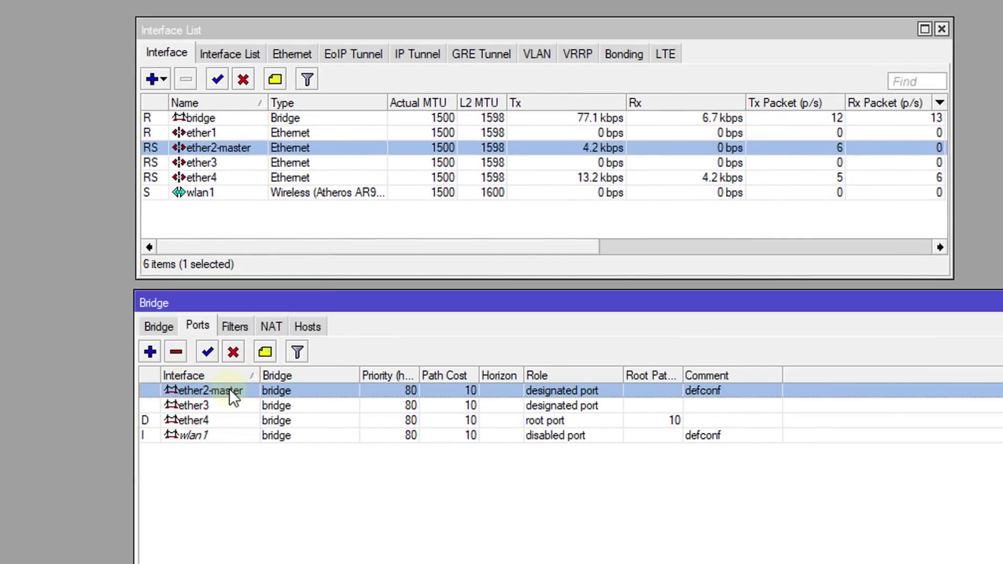
pyautogui.click(176, 353)
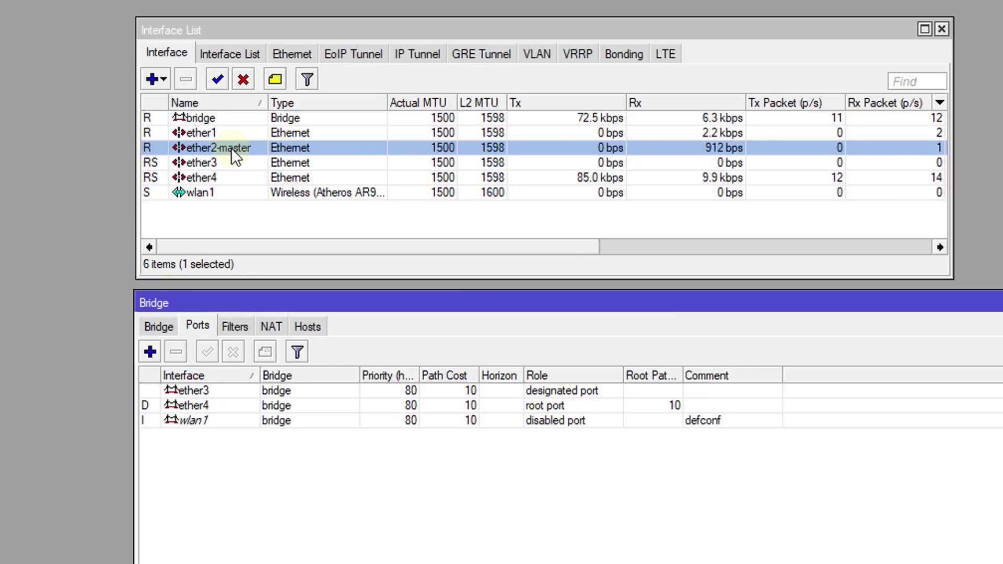
# Step: Rename the ether1 interface to WAN1
pyautogui.click(202, 134)
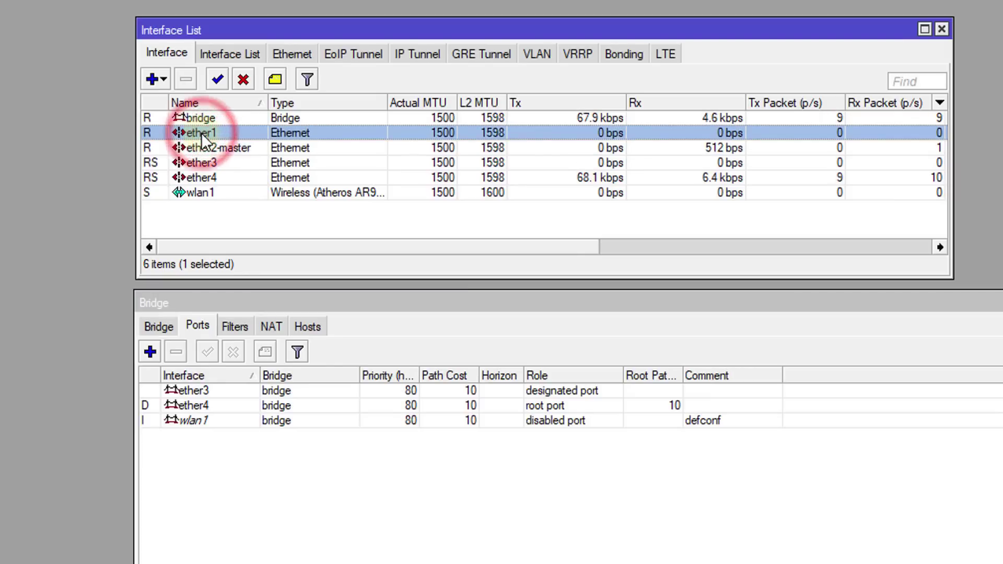
pyautogui.doubleClick(201, 133)
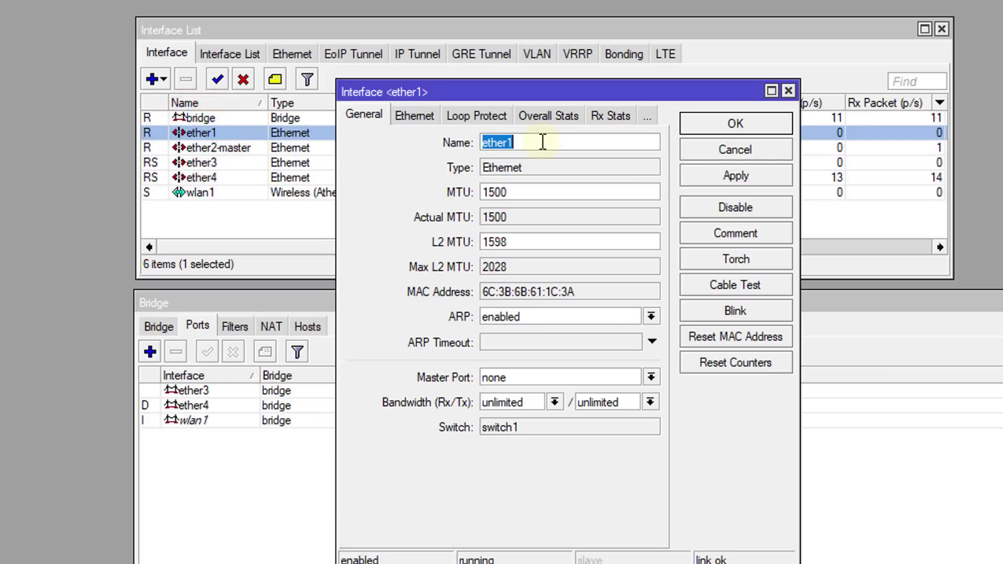
pyautogui.write('WAN1')
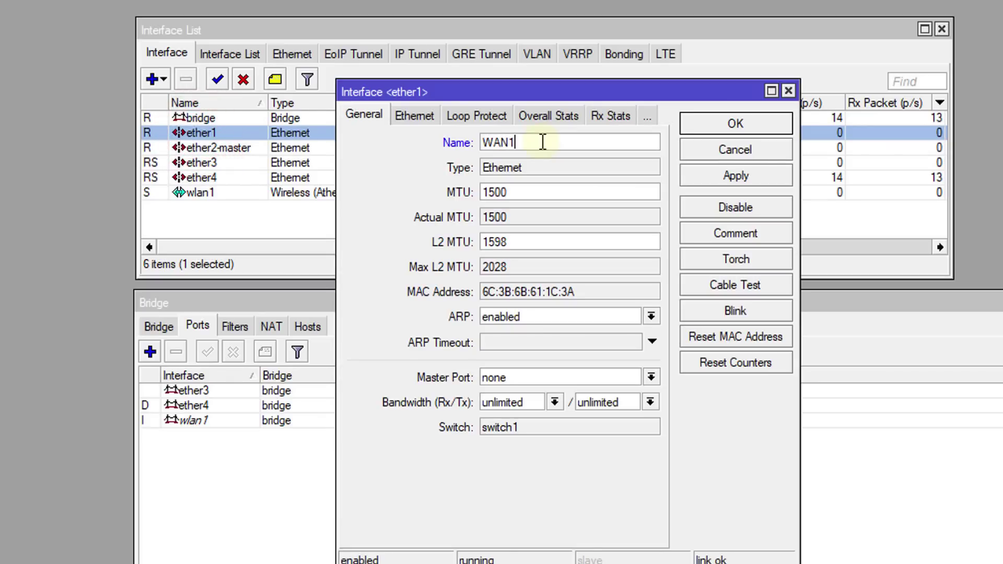
pyautogui.click(729, 128)
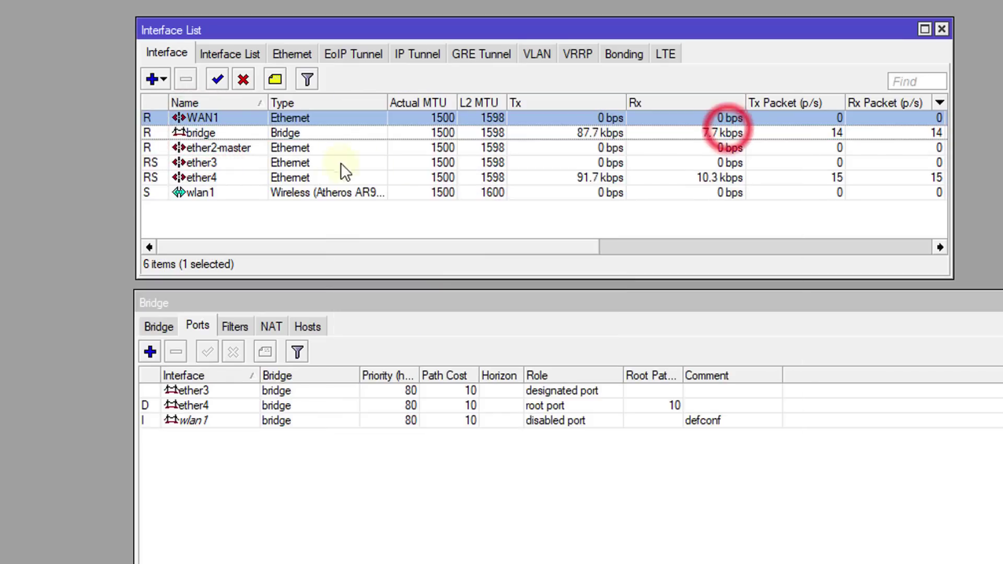
# Step: Rename the ether2-master interface to WAN2
pyautogui.doubleClick(228, 147)
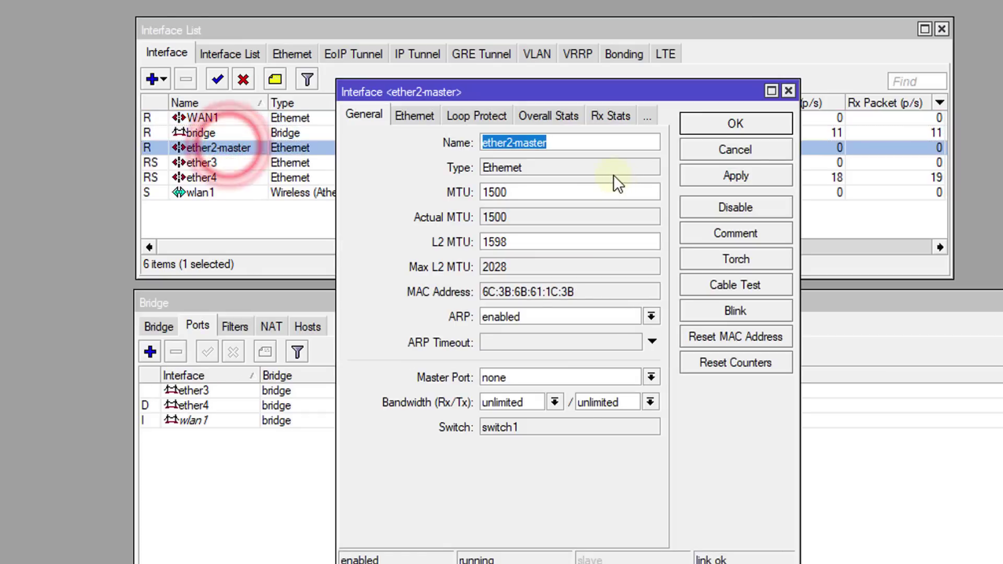
pyautogui.write('WAN')
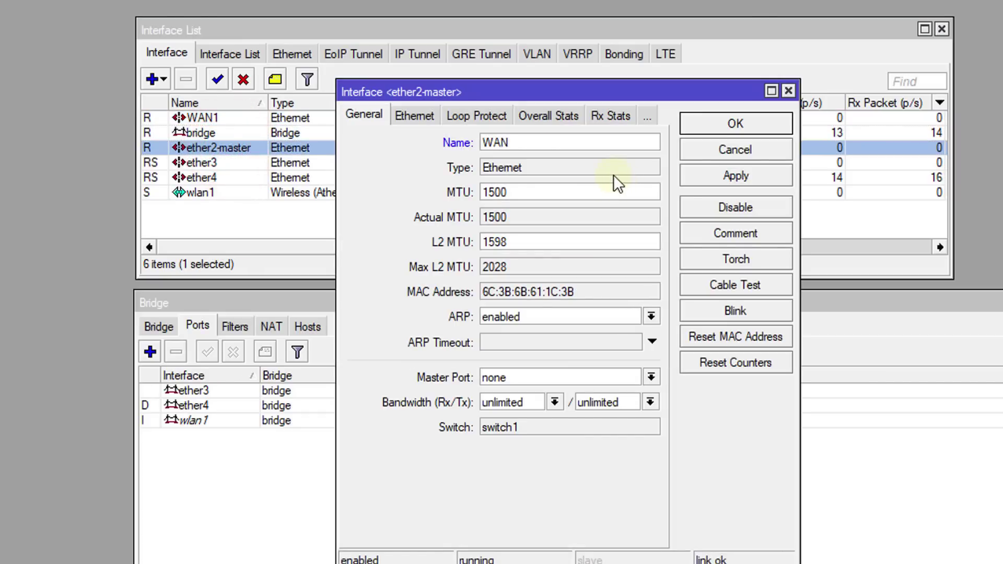
pyautogui.write('2')
pyautogui.click(746, 126)
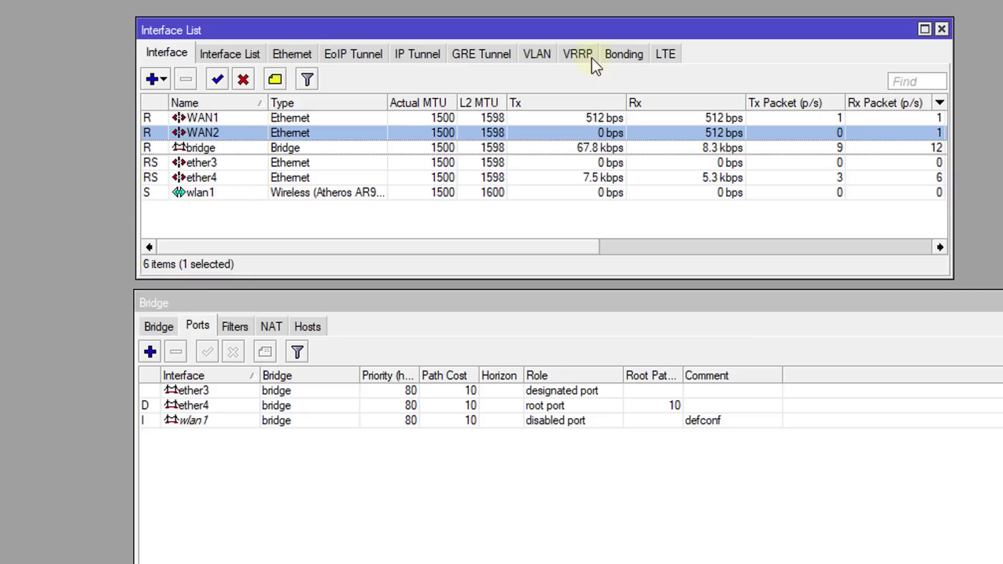
# Step: Create bonding1 with slaves WAN1 and WAN2 in balance-rr mode
pyautogui.click(621, 54)
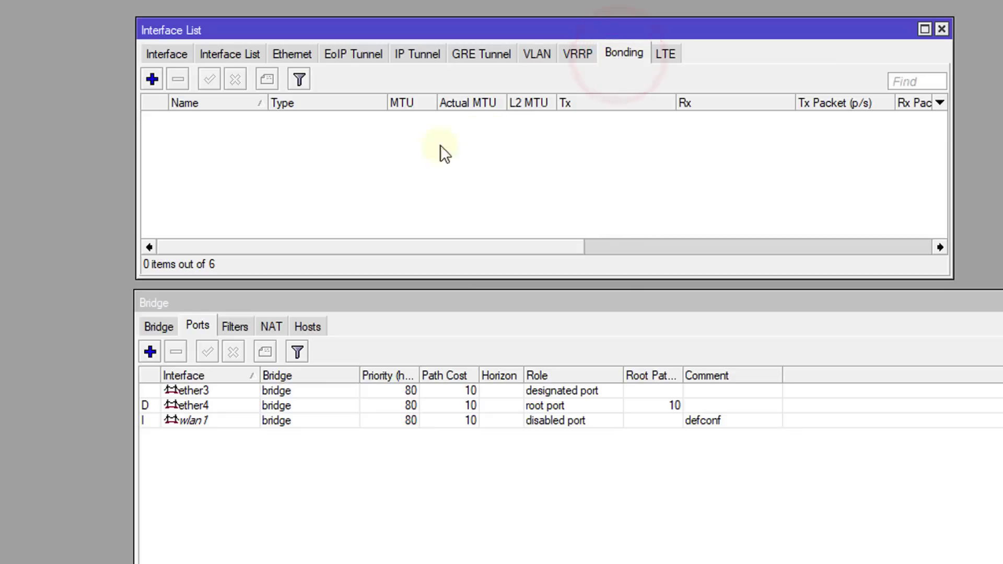
pyautogui.click(153, 79)
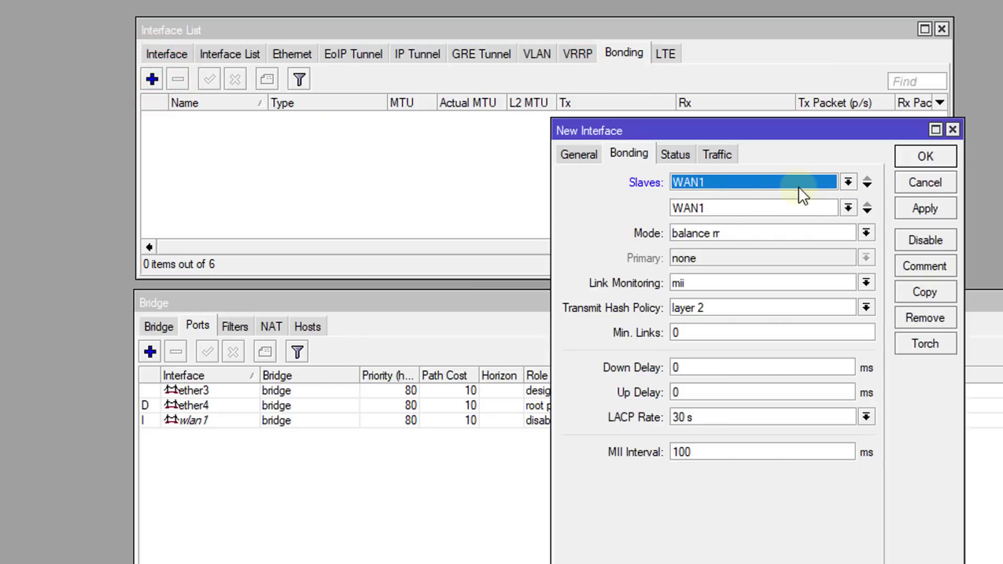
pyautogui.click(848, 208)
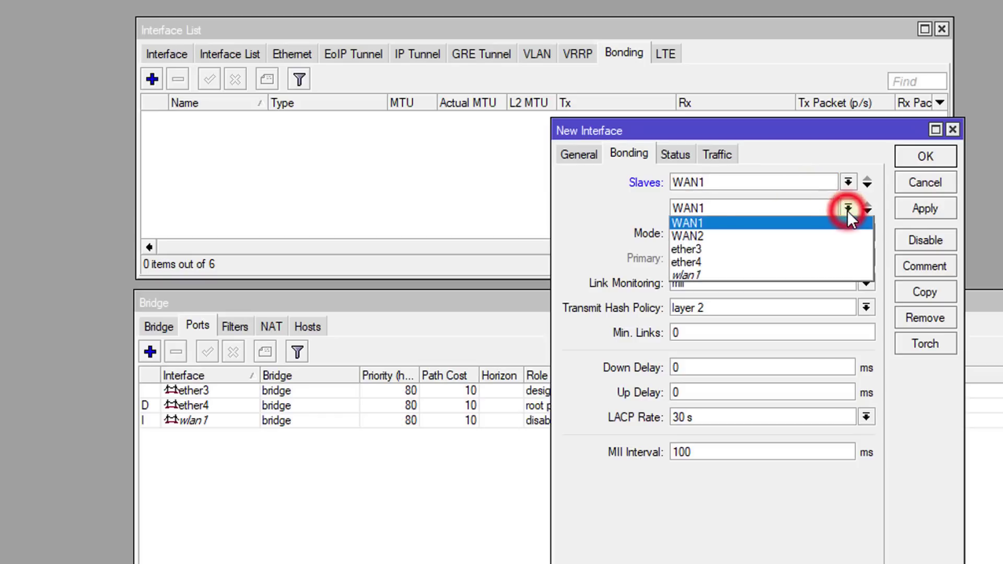
pyautogui.click(780, 241)
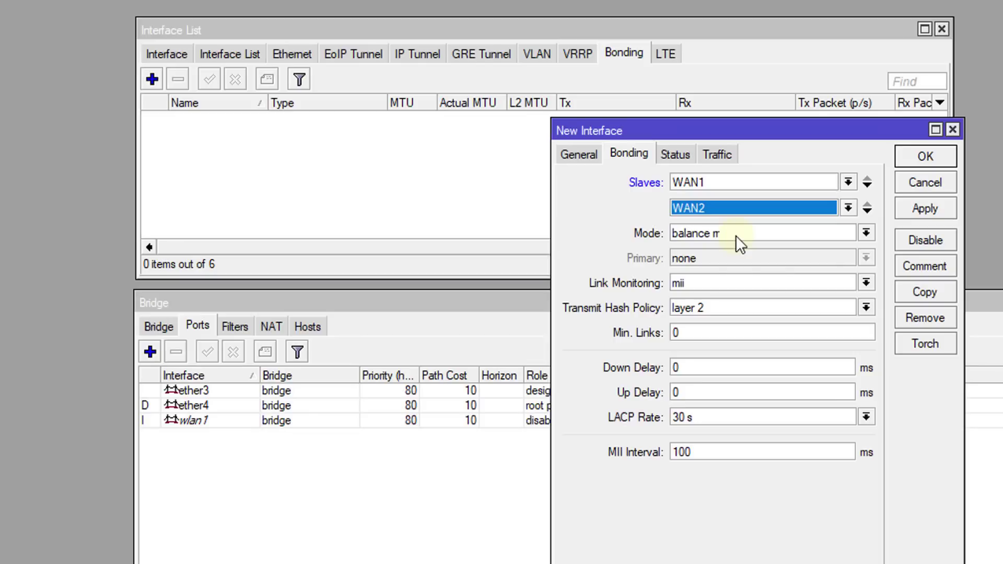
pyautogui.click(907, 208)
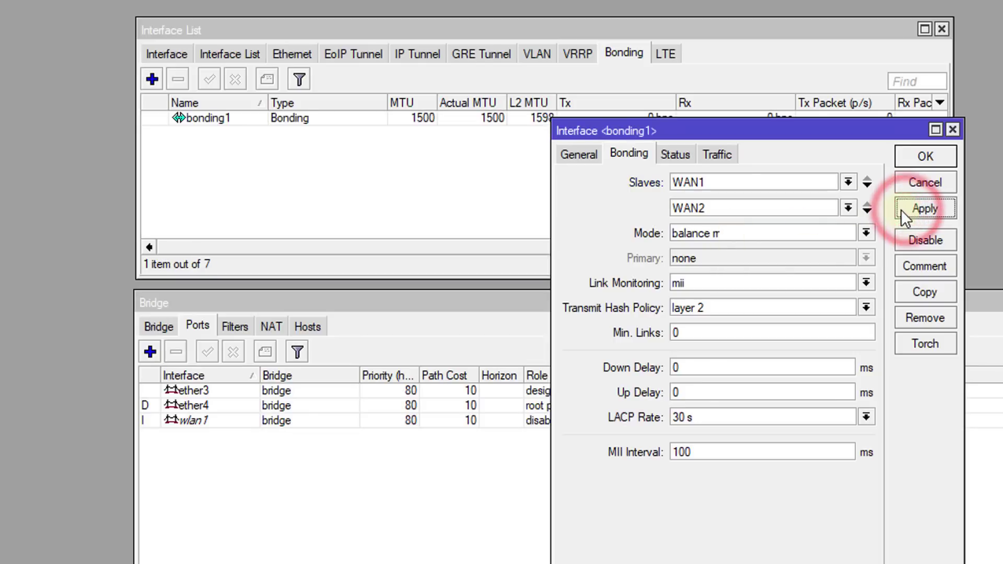
pyautogui.click(910, 155)
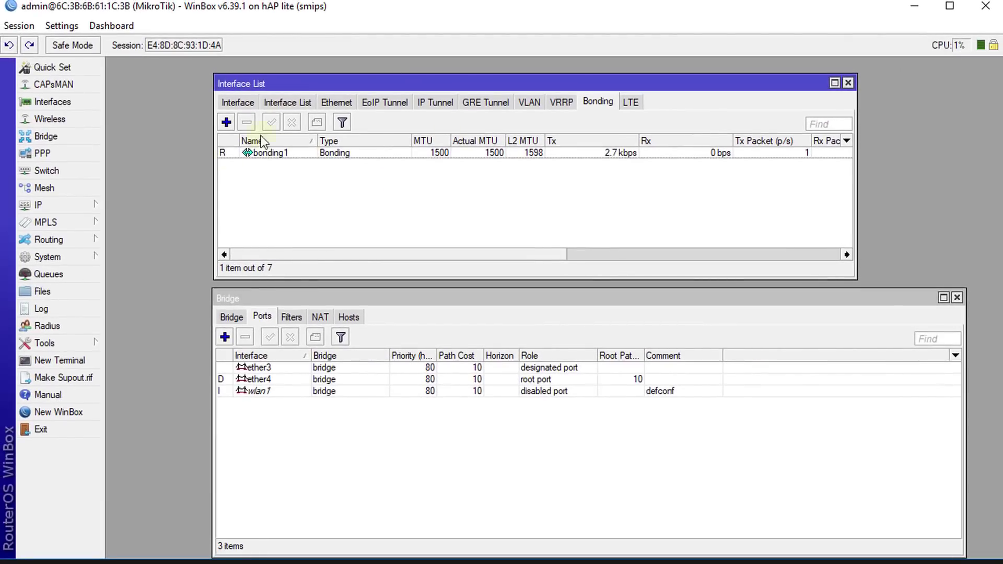
# Step: Open IP > Addresses and select the dynamic 192.168.100.254 address on WAN1
pyautogui.click(59, 205)
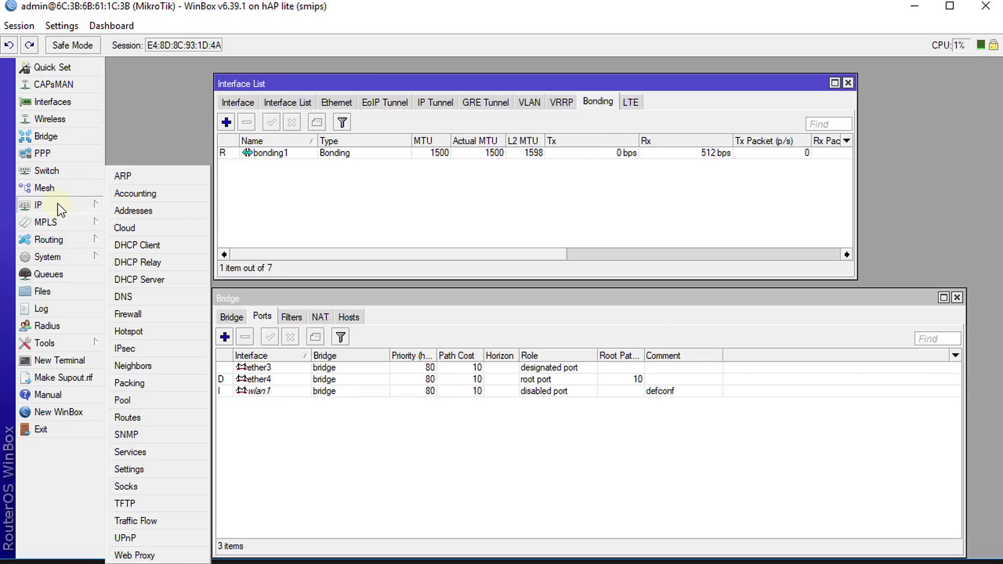
pyautogui.click(155, 216)
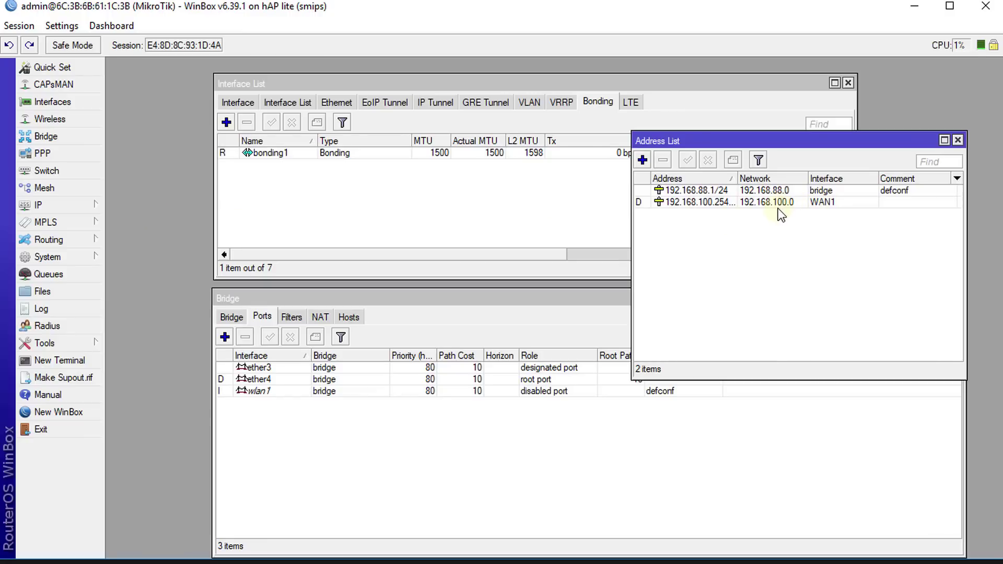
pyautogui.click(823, 205)
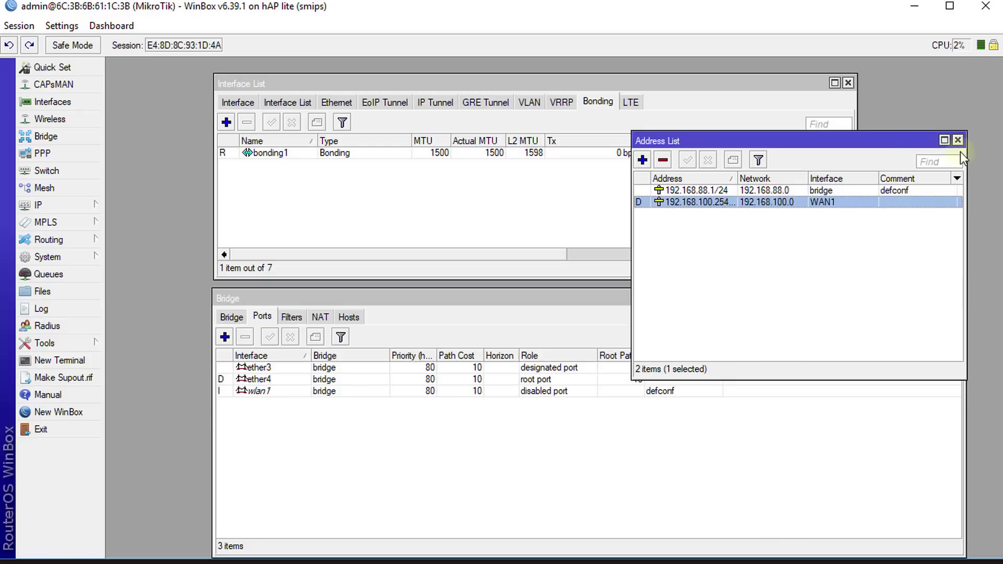
# Step: Switch the WAN1 DHCP client's interface to bonding1 in IP > DHCP Client
pyautogui.click(70, 205)
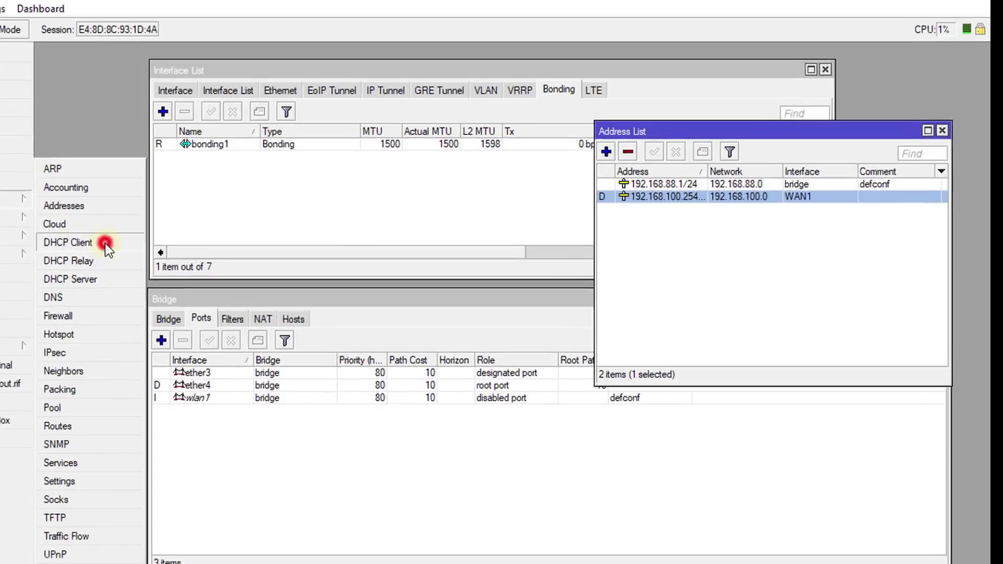
pyautogui.click(172, 245)
pyautogui.doubleClick(257, 228)
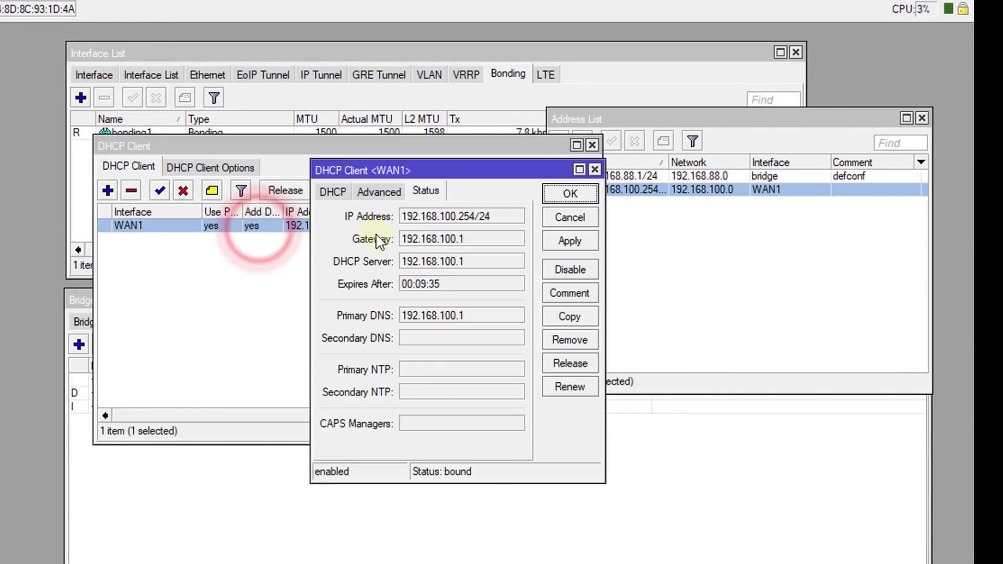
pyautogui.click(336, 193)
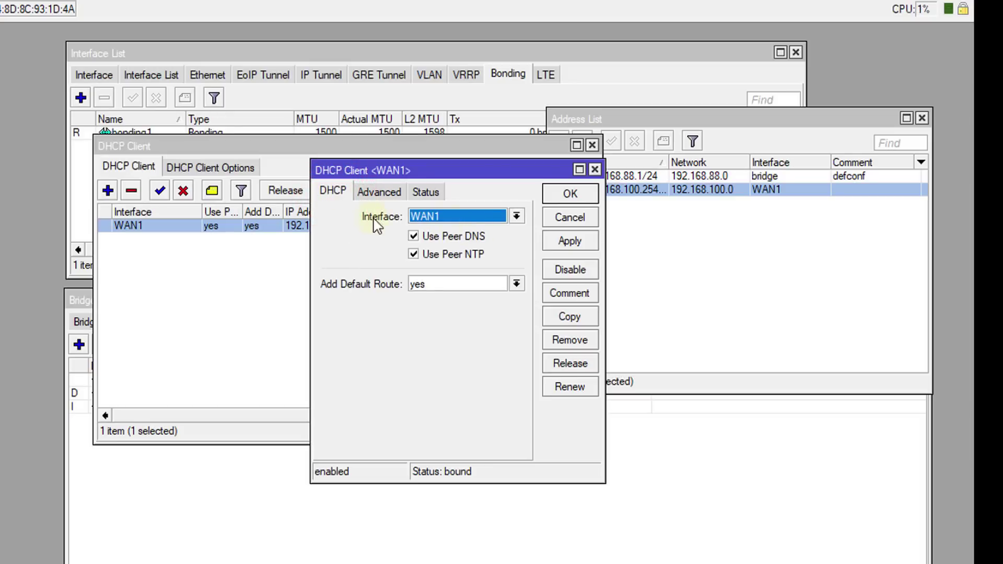
pyautogui.click(515, 216)
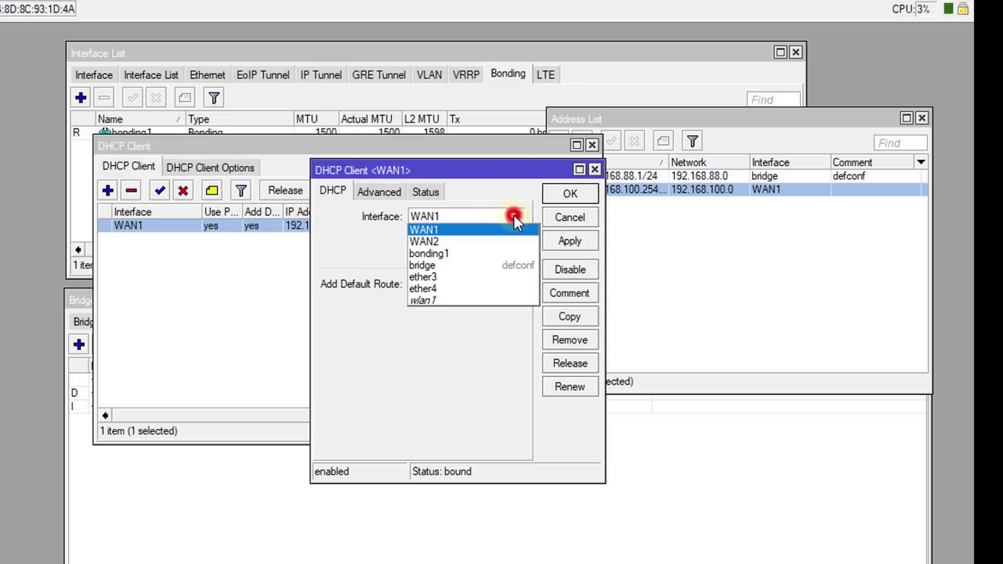
pyautogui.click(452, 254)
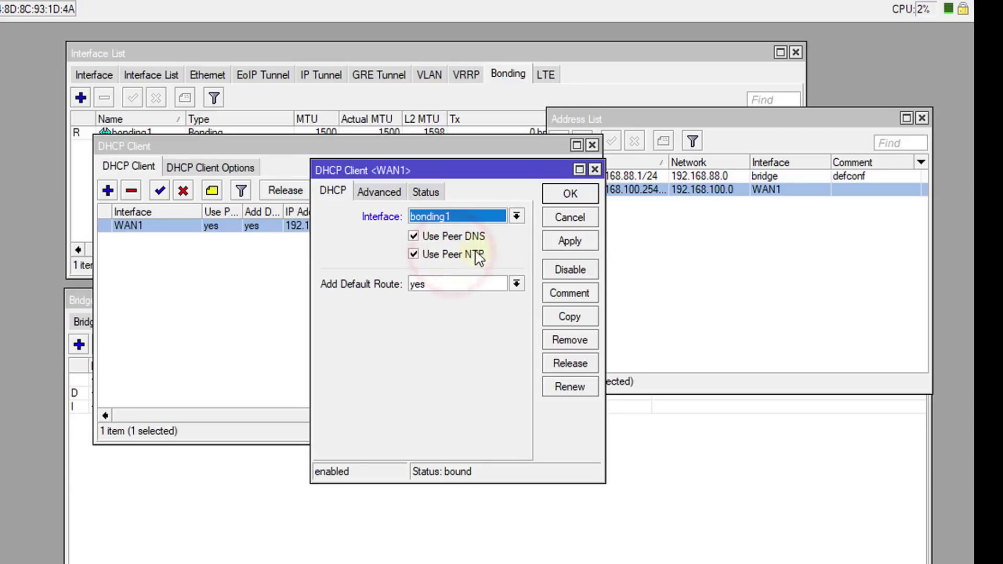
pyautogui.click(571, 241)
pyautogui.click(562, 193)
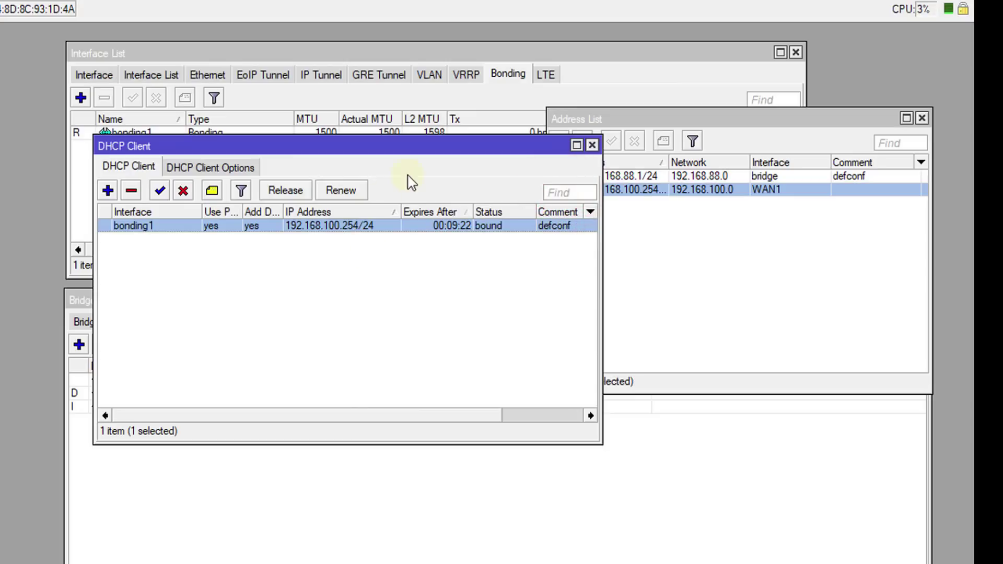
pyautogui.moveTo(410, 146); pyautogui.dragTo(335, 113)
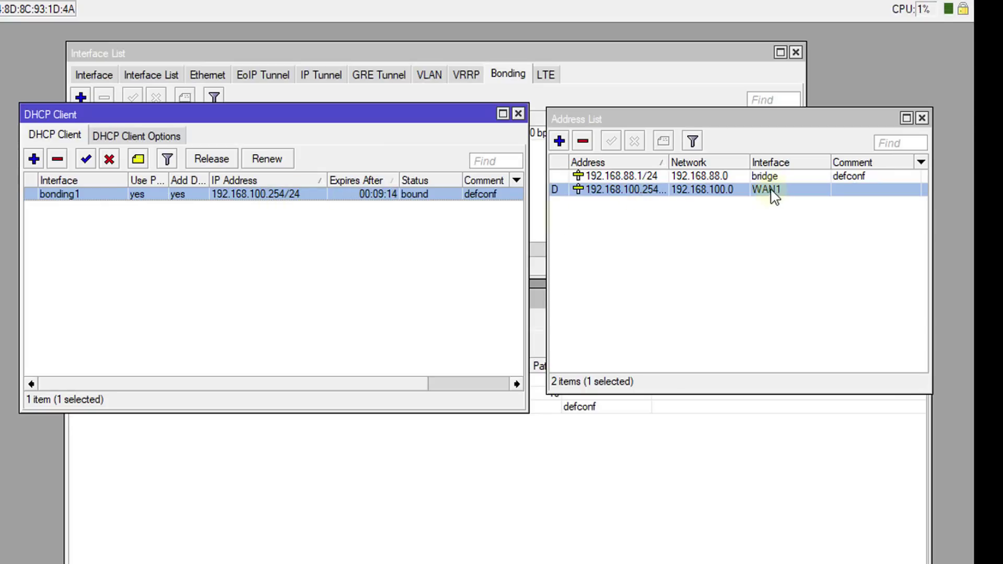
# Step: Delete the old WAN1 address, then release and renew bonding1's DHCP lease
pyautogui.click(640, 194)
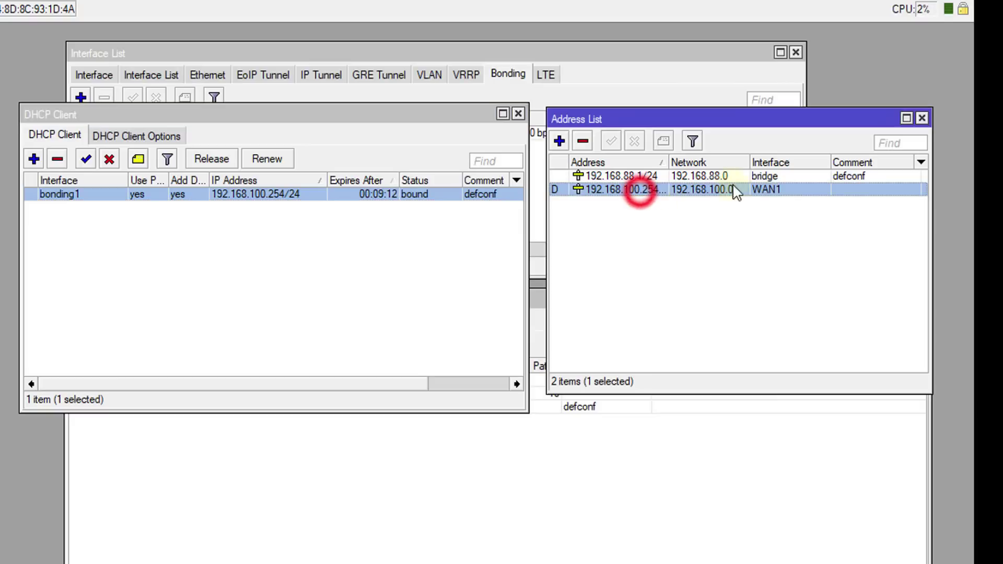
pyautogui.click(584, 142)
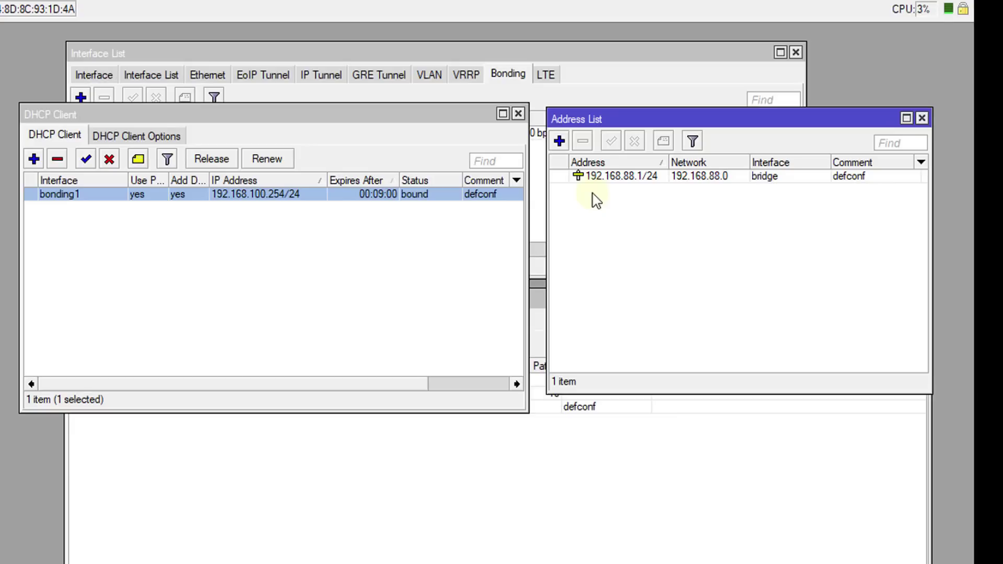
pyautogui.click(217, 158)
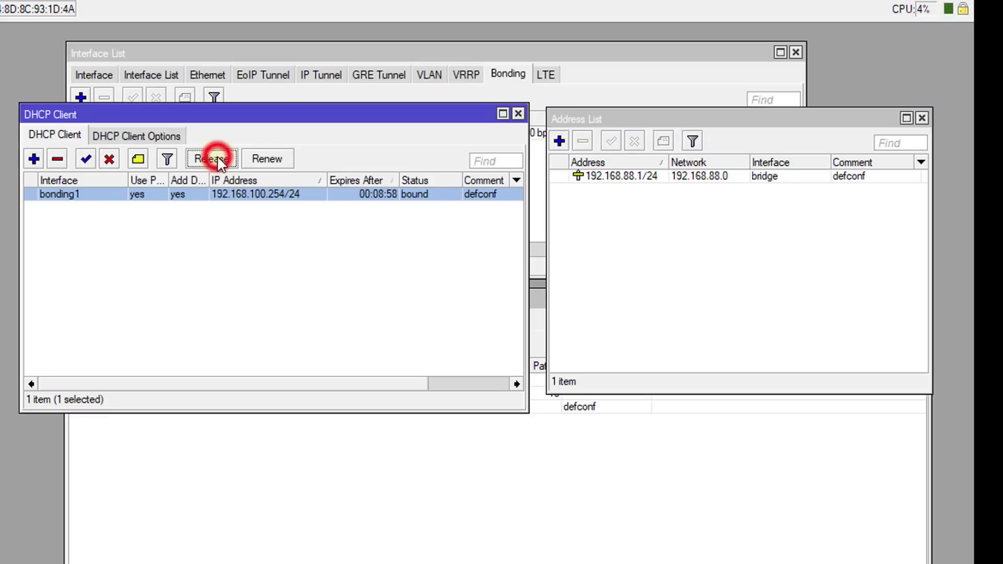
pyautogui.click(266, 159)
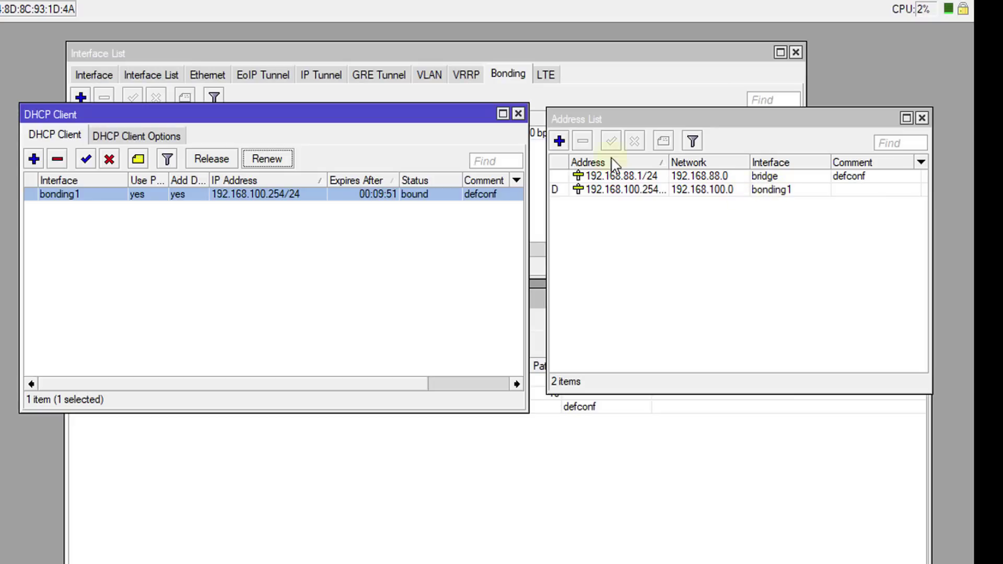
# Step: Close the DHCP Client and Address List windows and select bonding1 in the Interface list
pyautogui.click(518, 114)
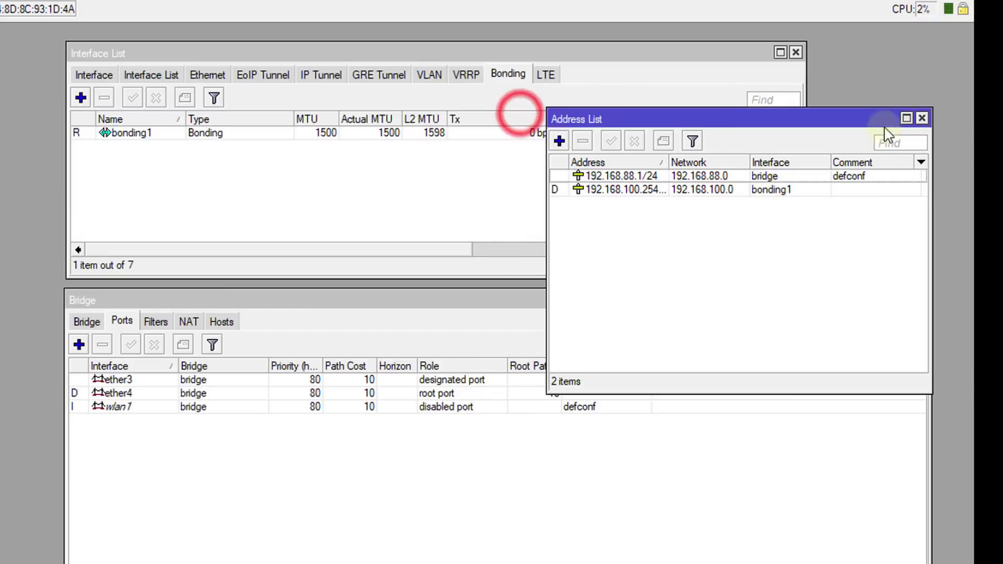
pyautogui.click(922, 118)
pyautogui.click(94, 74)
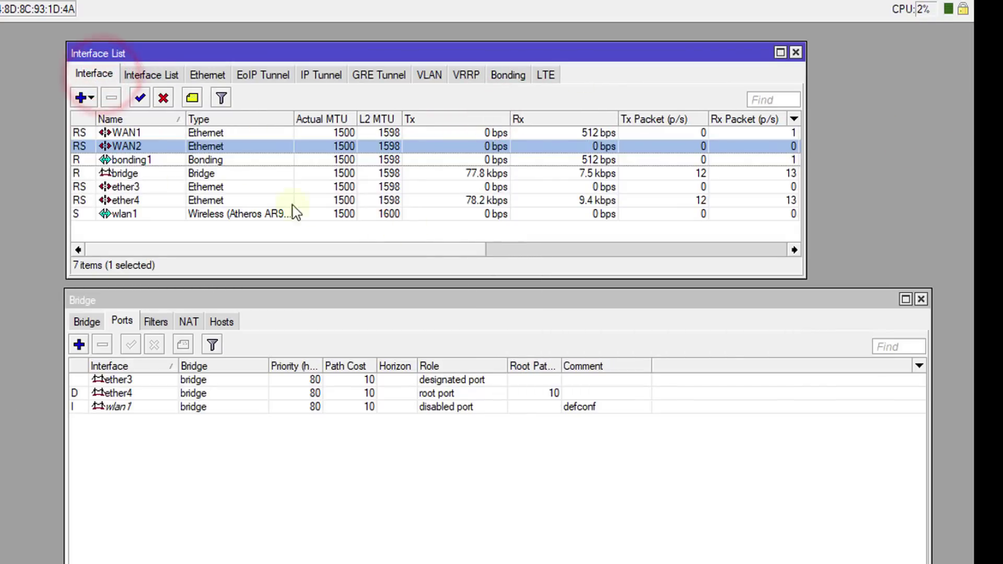
pyautogui.click(161, 159)
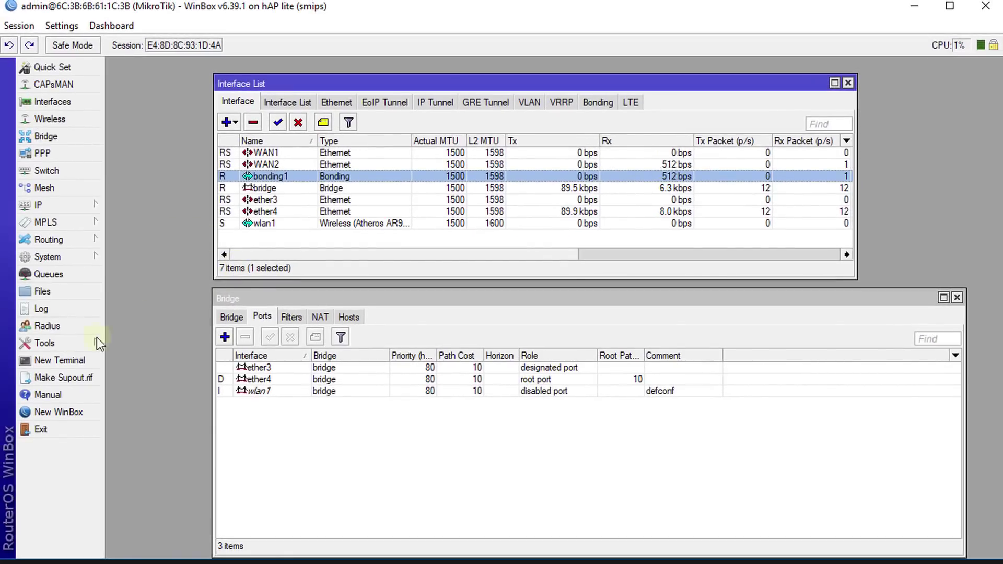
# Step: Start a UDP receive-direction bandwidth test to 192.168.100.1 from Tools > Bandwidth Test
pyautogui.click(58, 341)
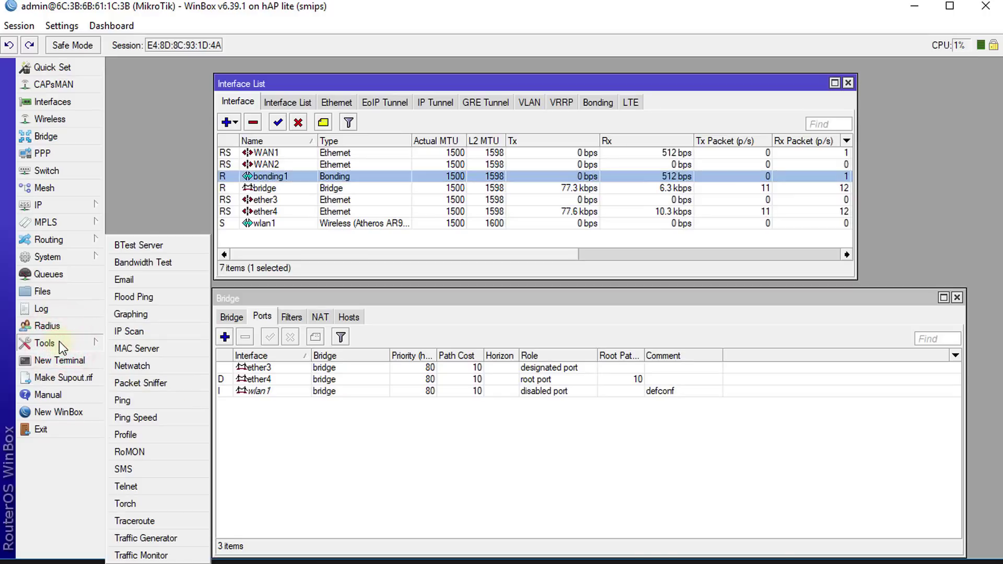
pyautogui.click(183, 266)
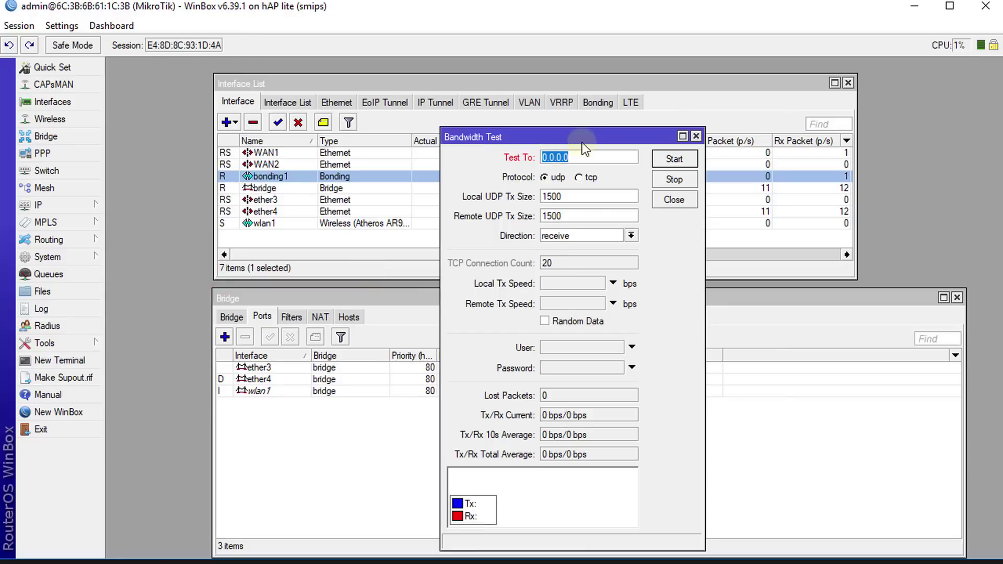
pyautogui.moveTo(584, 140); pyautogui.dragTo(921, 155)
pyautogui.moveTo(709, 83); pyautogui.dragTo(607, 69)
pyautogui.moveTo(883, 155); pyautogui.dragTo(850, 93)
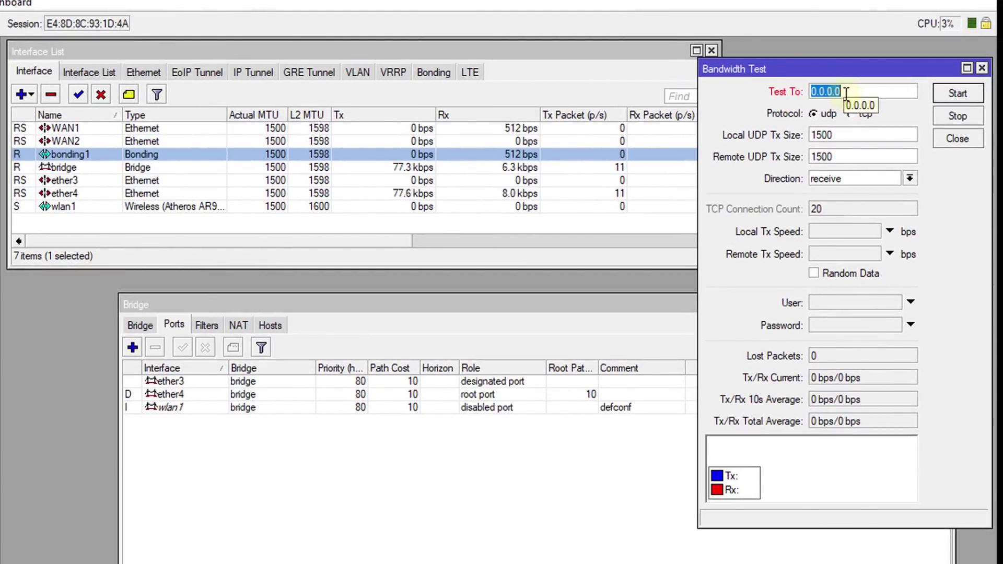
pyautogui.write('192.168')
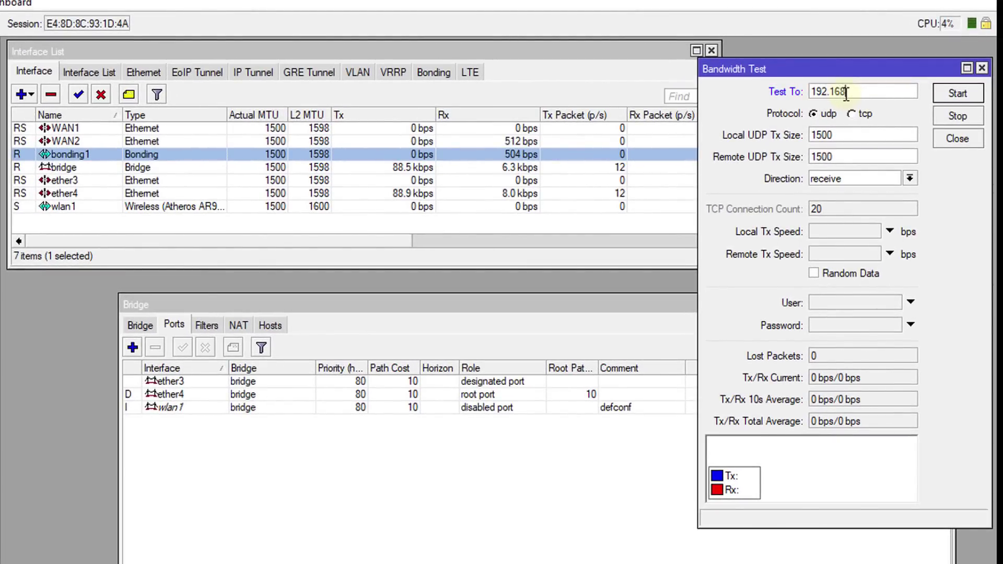
pyautogui.write('.100.')
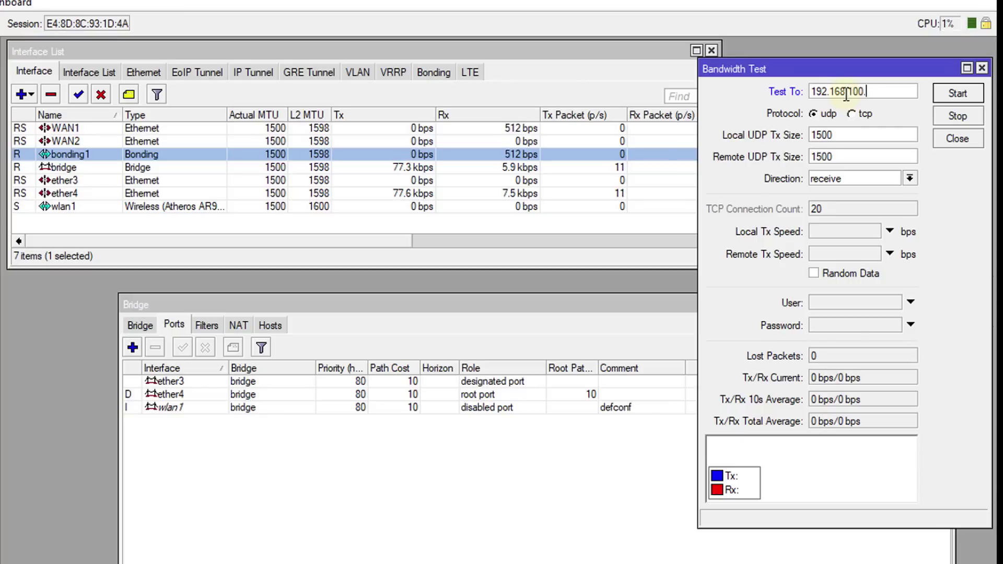
pyautogui.write('1')
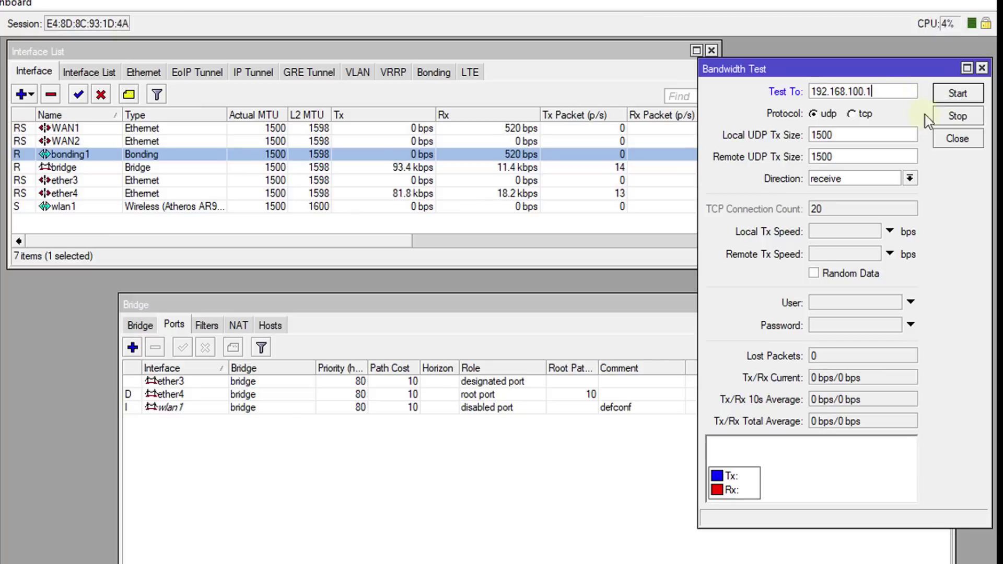
pyautogui.click(958, 96)
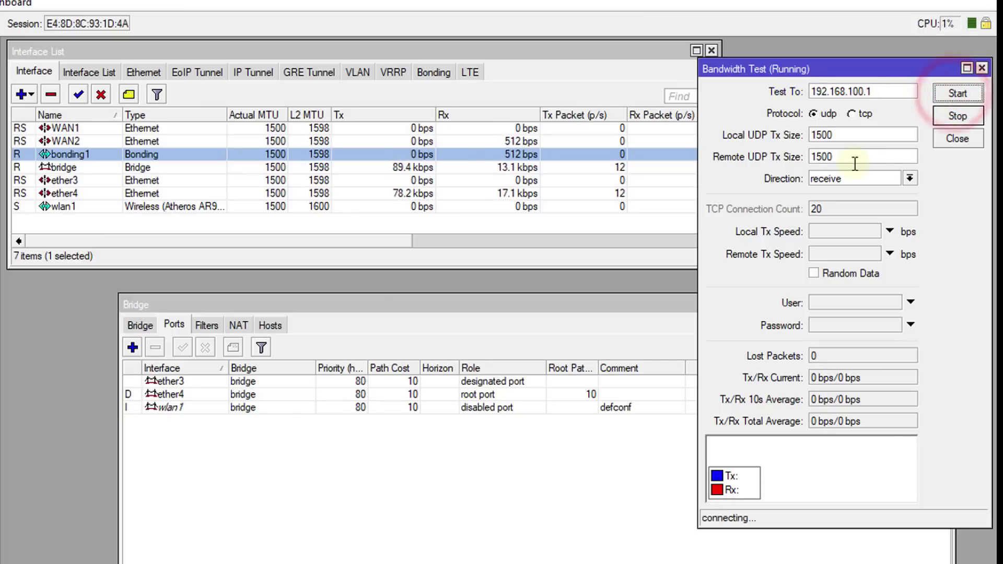